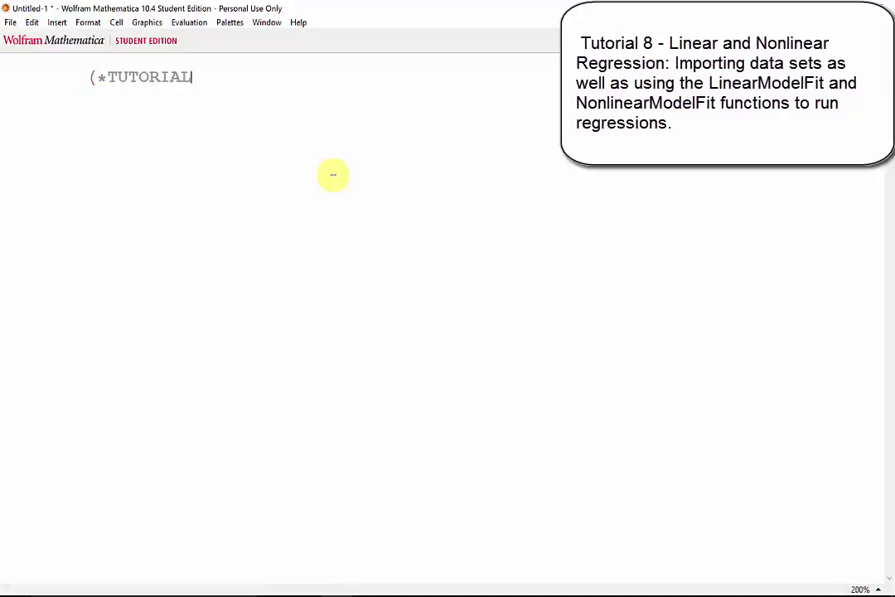
Step: Write the (*TUTORIAL 8 header comment with lines '- Importing Data', '- LinearModelFit', '- NonlinearModelFit *)', then a blank line
{"action": "type", "text": "8"}
{"action": "key", "text": "Return"}
{"action": "type", "text": "- Importing "}
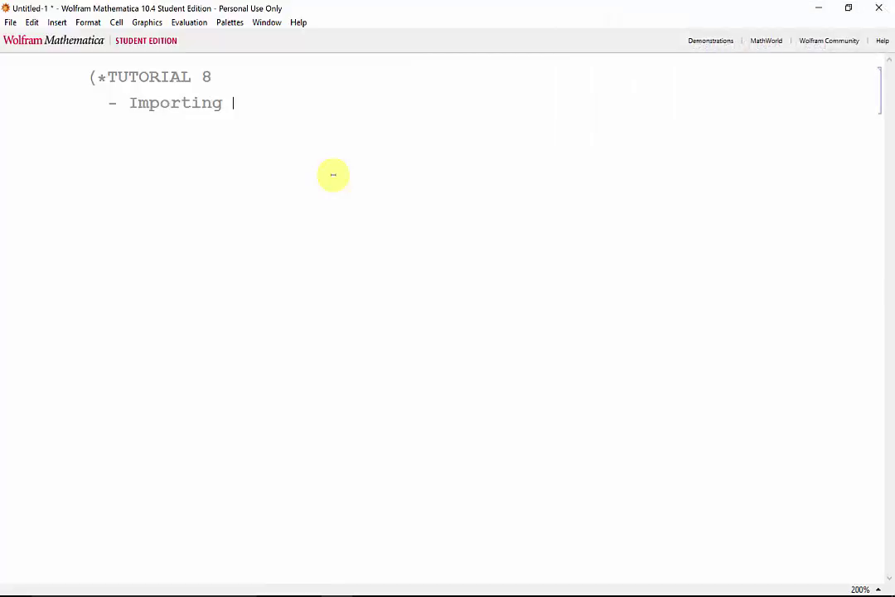
{"action": "type", "text": "Data"}
{"action": "key", "text": "Return"}
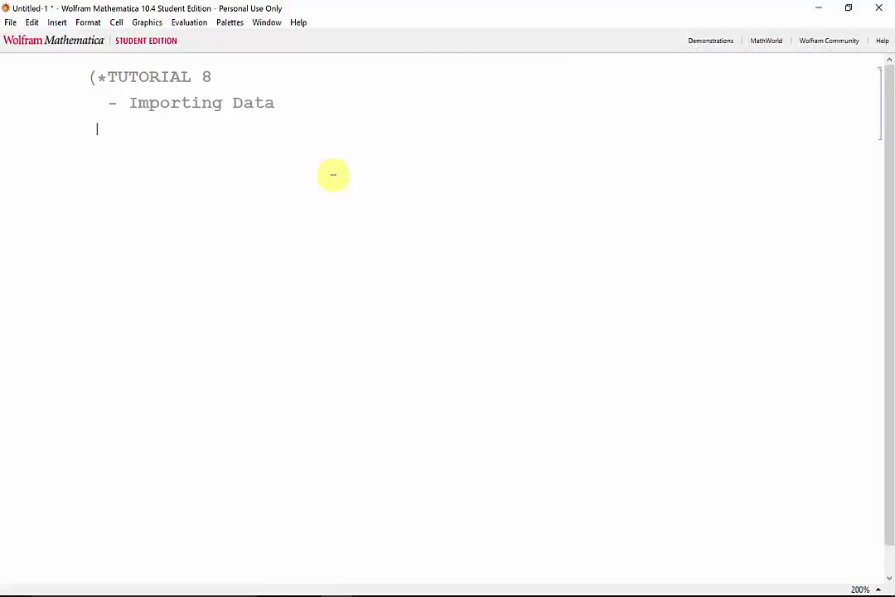
{"action": "type", "text": "- Linear"}
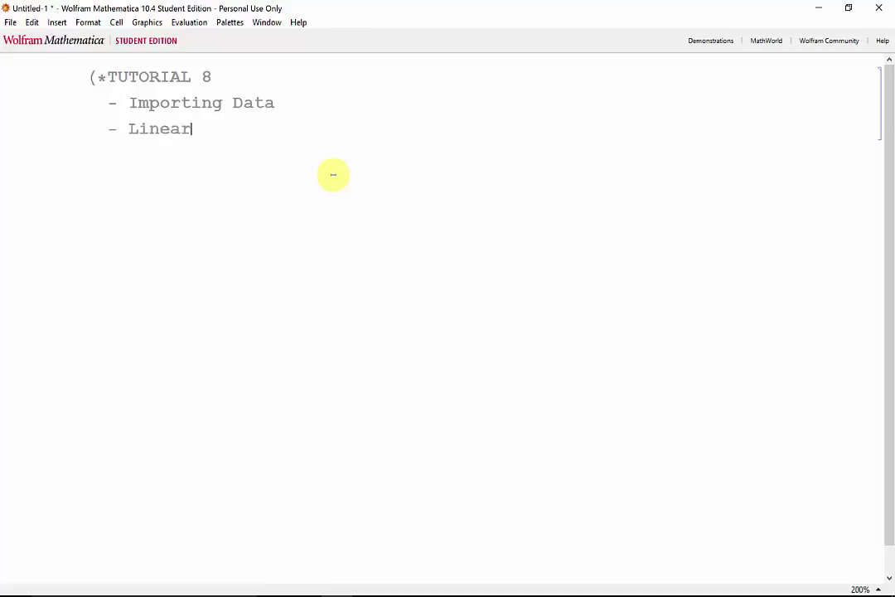
{"action": "type", "text": "ModelFit"}
{"action": "key", "text": "Return"}
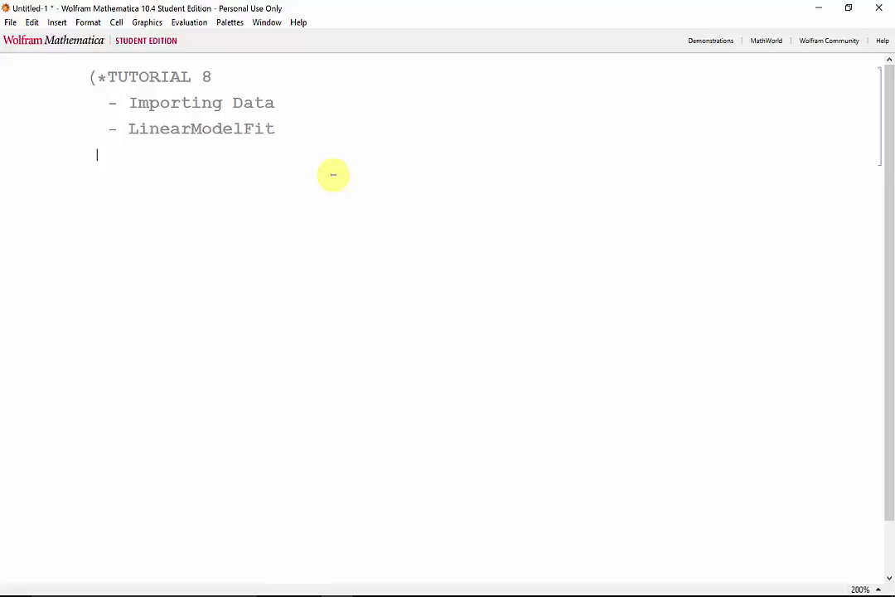
{"action": "type", "text": "- NonlinearMod"}
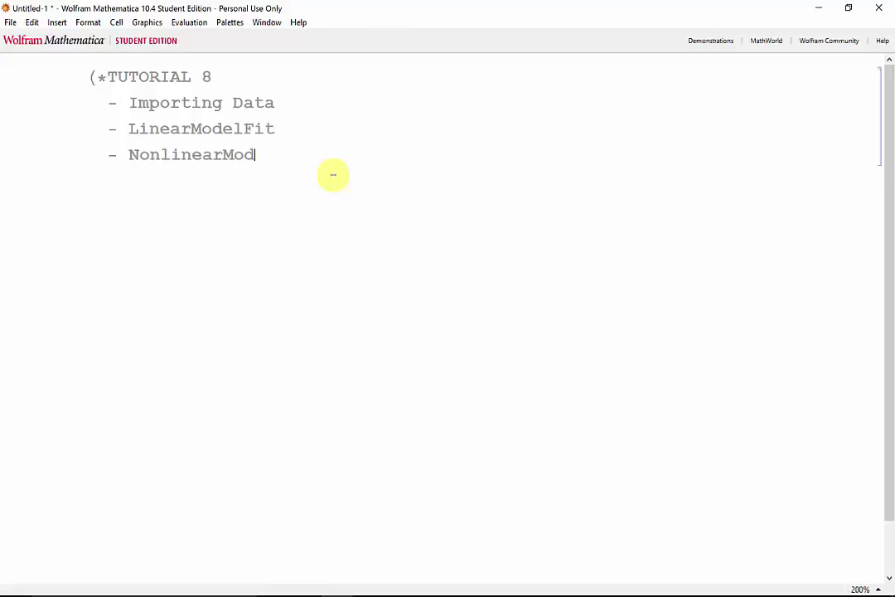
{"action": "type", "text": "elFit *)"}
{"action": "key", "text": "Return"}
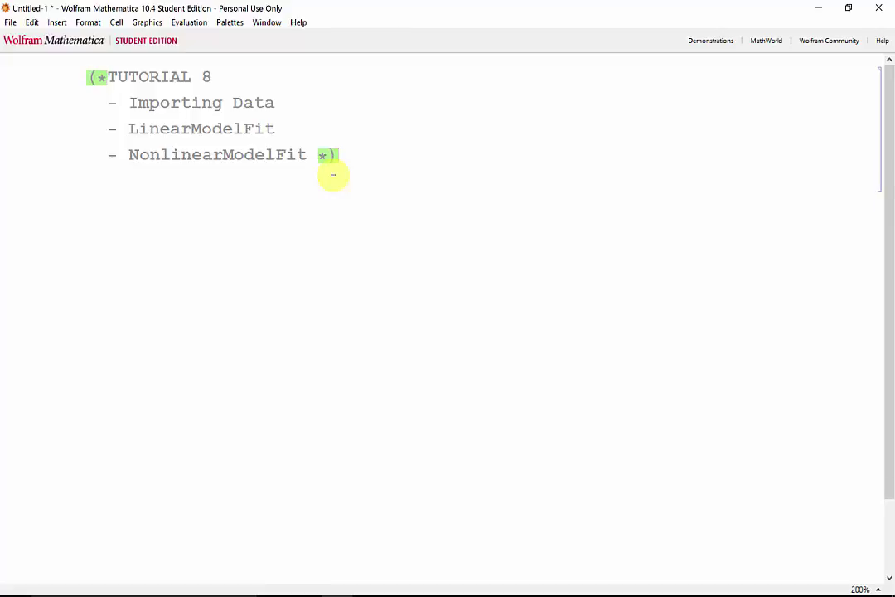
{"action": "key", "text": "Return"}
Step: Evaluate Data = Import["Desktop/random.txt", "Data"]; with a filename-hint comment and output suppressed
{"action": "type", "text": "Dat"}
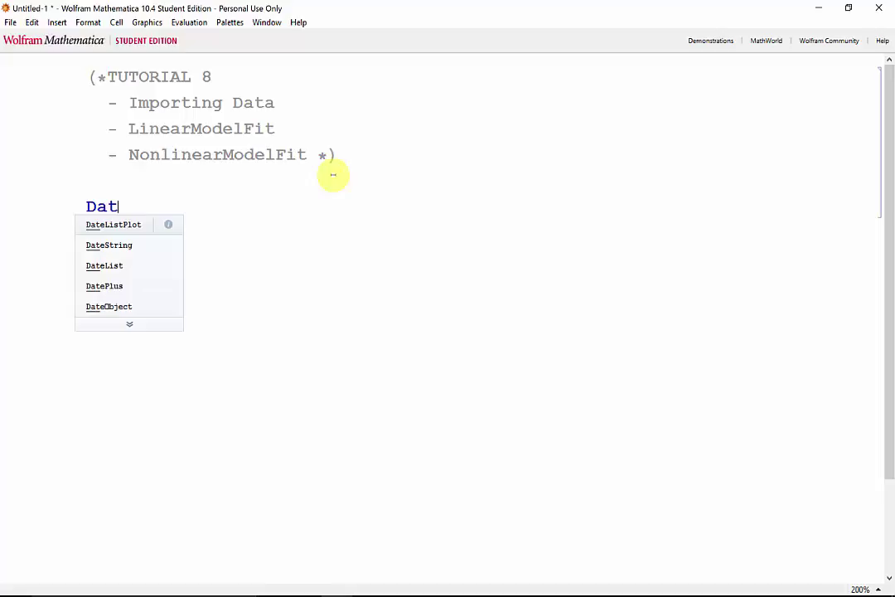
{"action": "type", "text": "a = Import"}
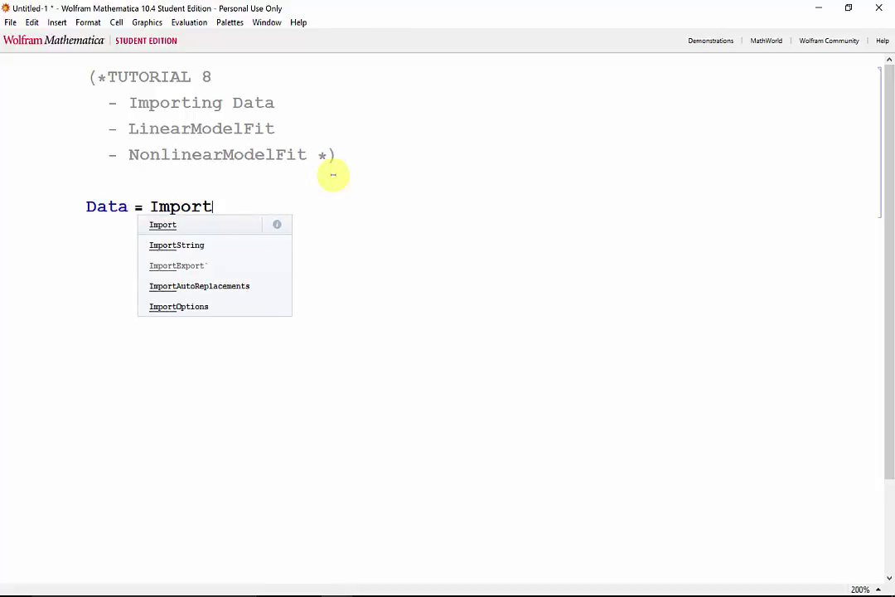
{"action": "type", "text": "["}
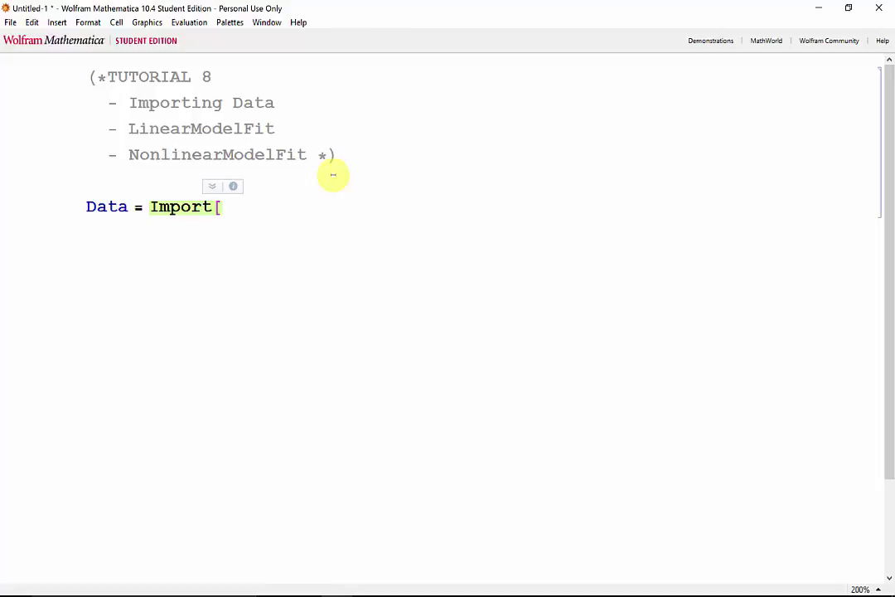
{"action": "type", "text": "(*Des"}
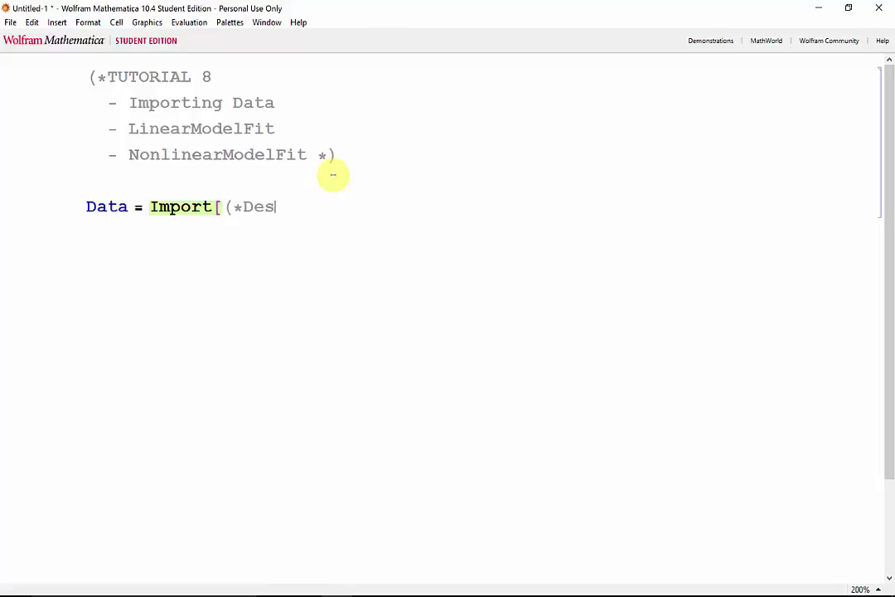
{"action": "type", "text": "ktop/filename"}
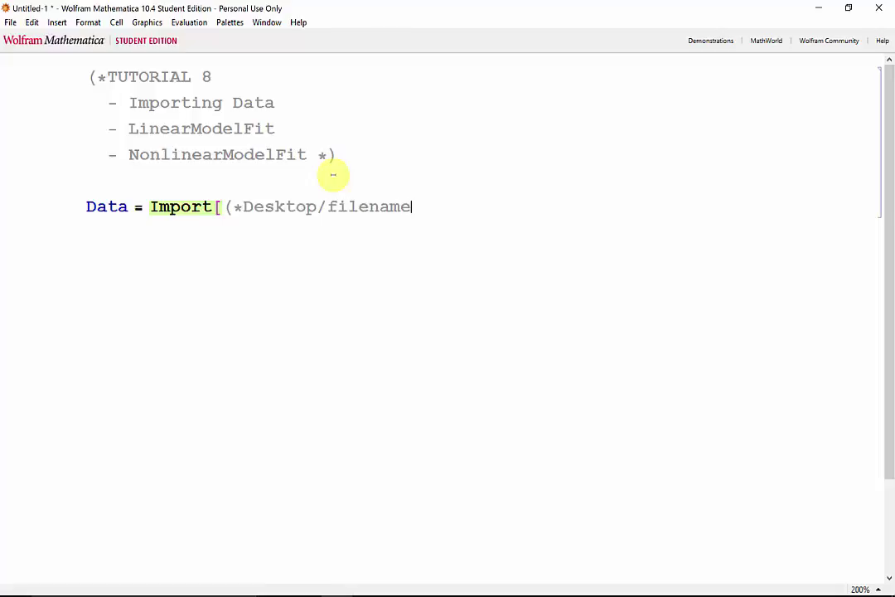
{"action": "type", "text": ".type*)\""}
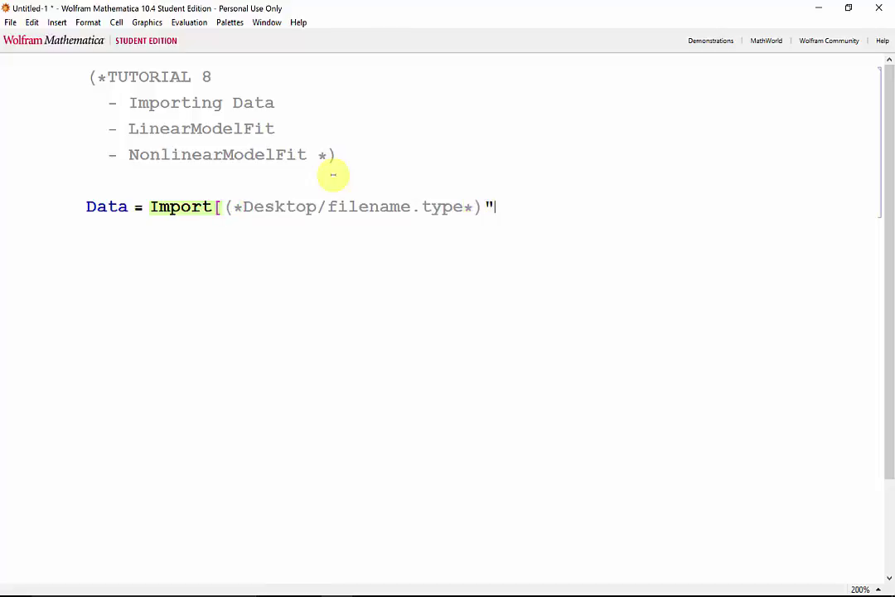
{"action": "type", "text": "Desktop"}
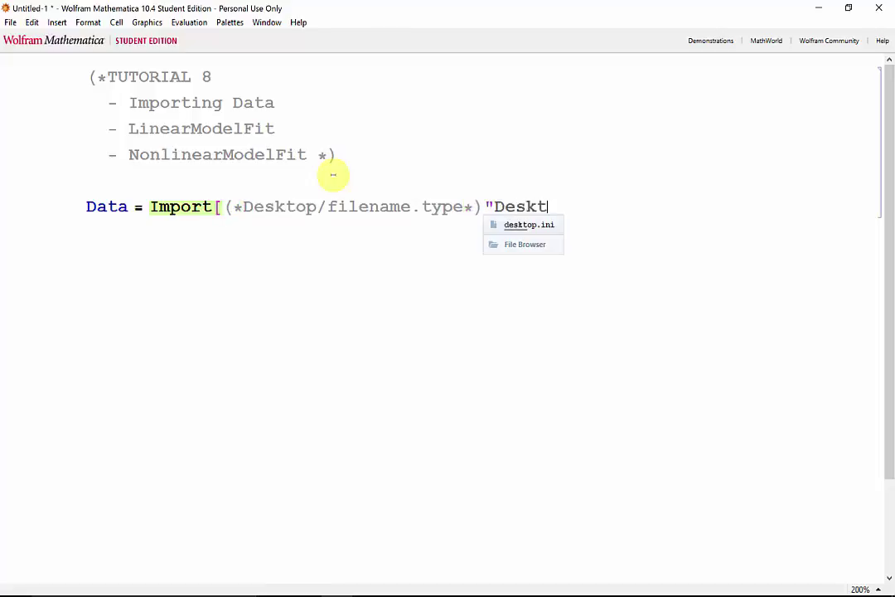
{"action": "type", "text": "/"}
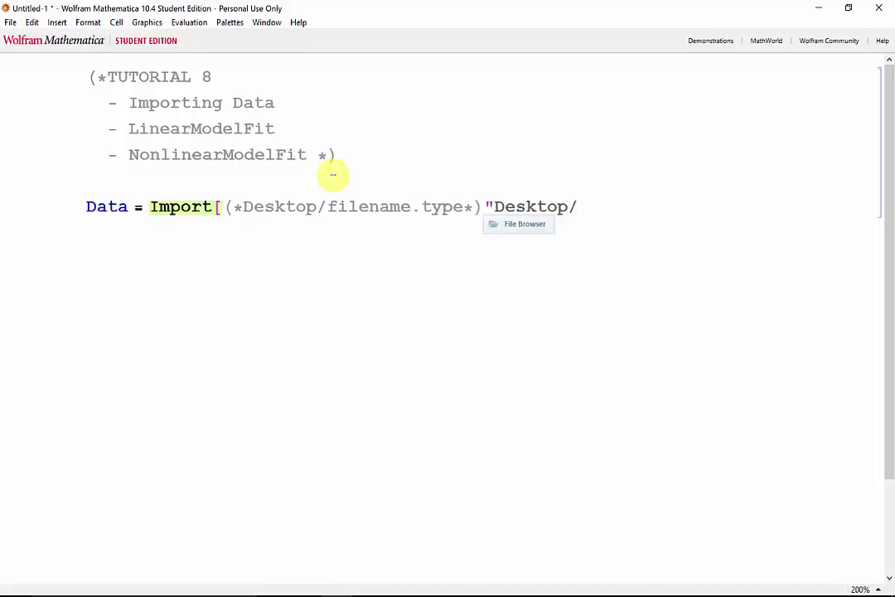
{"action": "type", "text": "random.txt"}
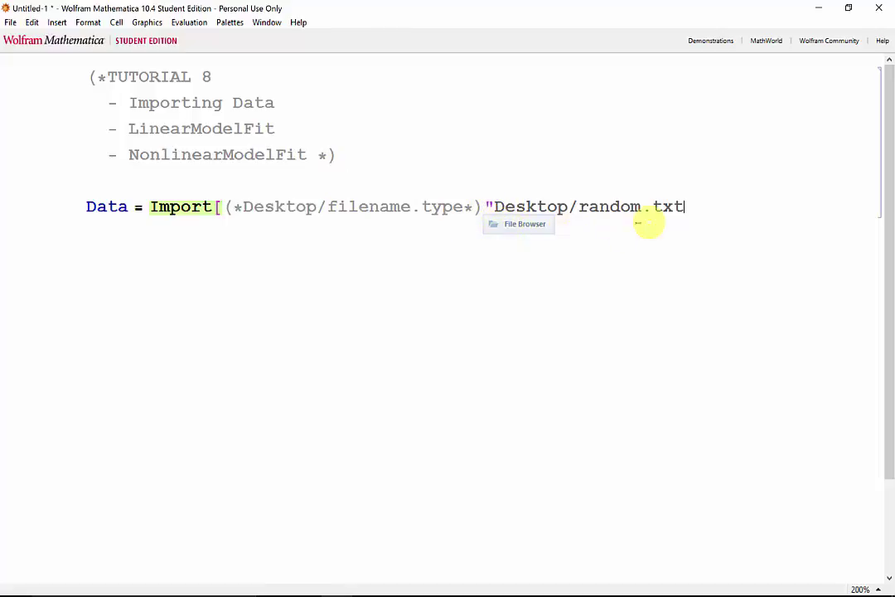
{"action": "type", "text": "\""}
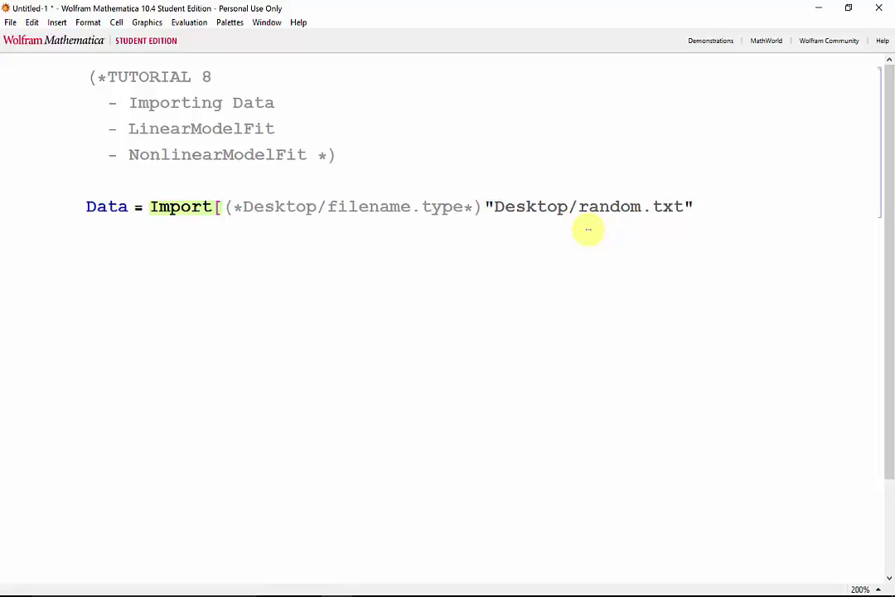
{"action": "type", "text": ", \"Dat"}
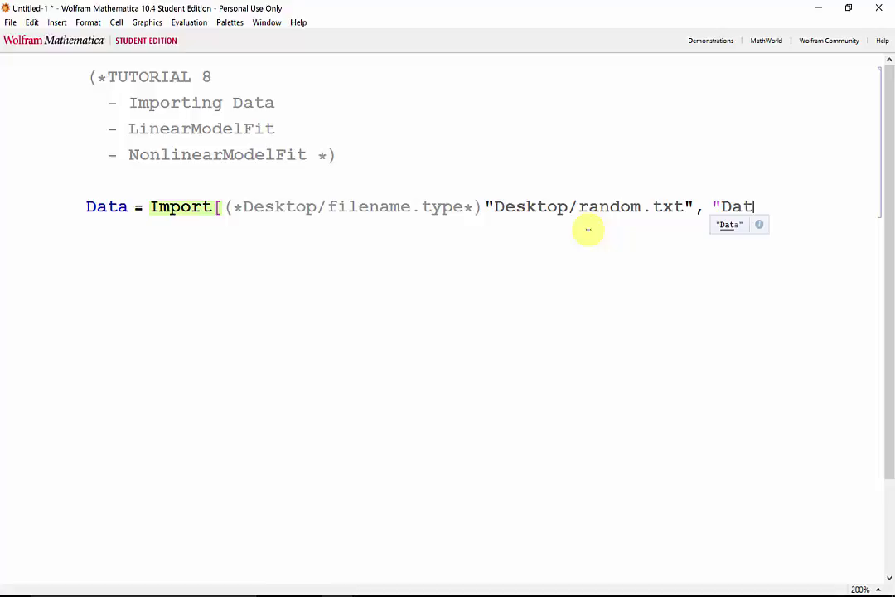
{"action": "type", "text": "a\""}
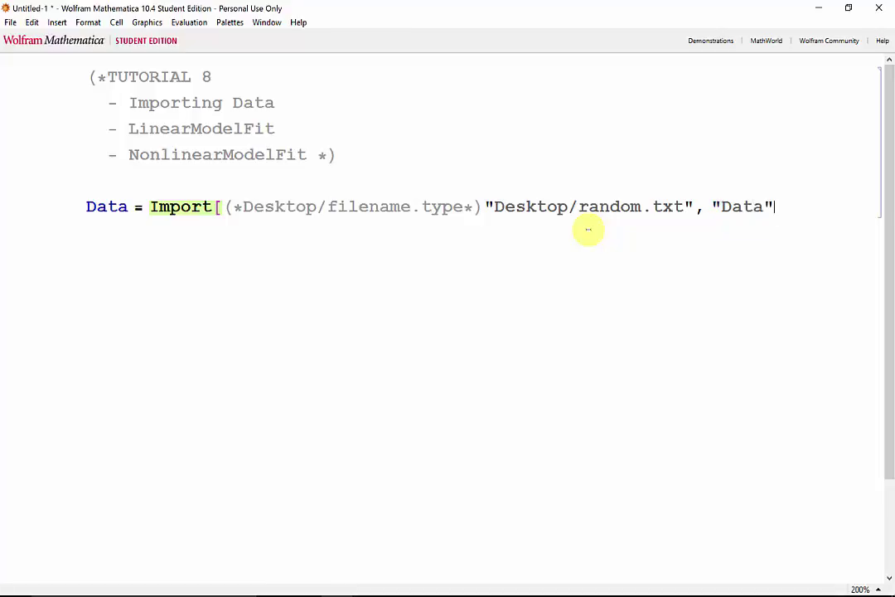
{"action": "type", "text": "];"}
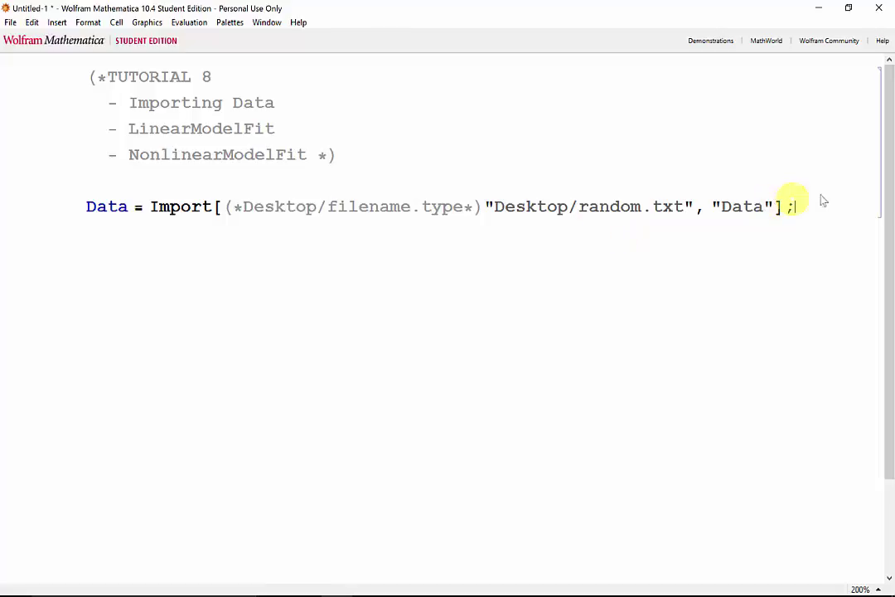
{"action": "double_click", "coordinate": [788, 208]}
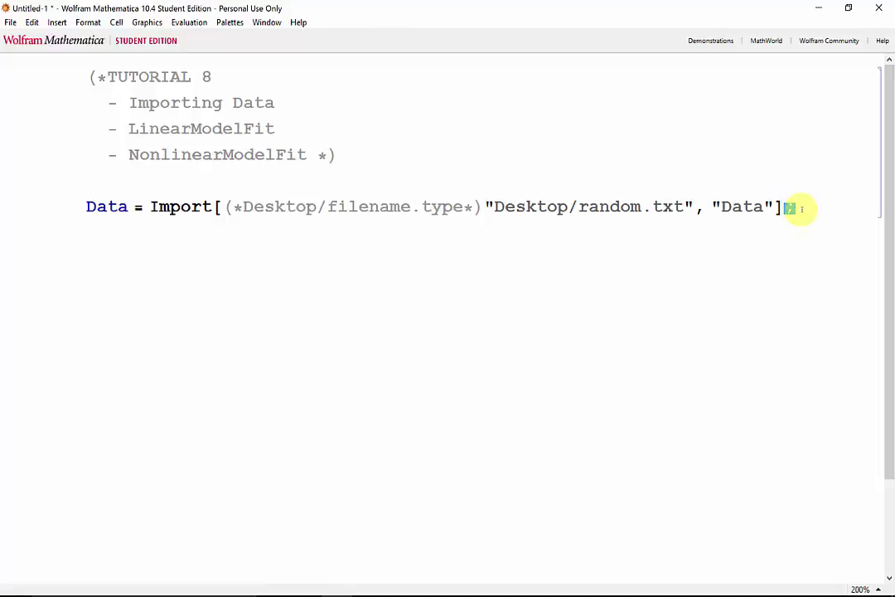
{"action": "left_click", "coordinate": [805, 207]}
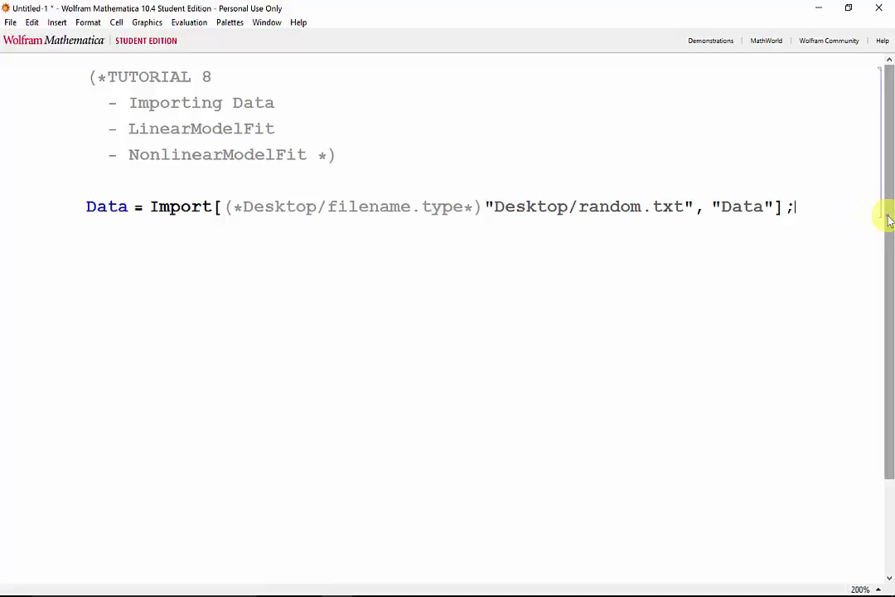
{"action": "key", "text": "shift+Return"}
Step: Add a (*LINEAR MODEL FIT*) comment followed by Print["LinearModelFit[Data,expression,var]"]
{"action": "type", "text": "(*L"}
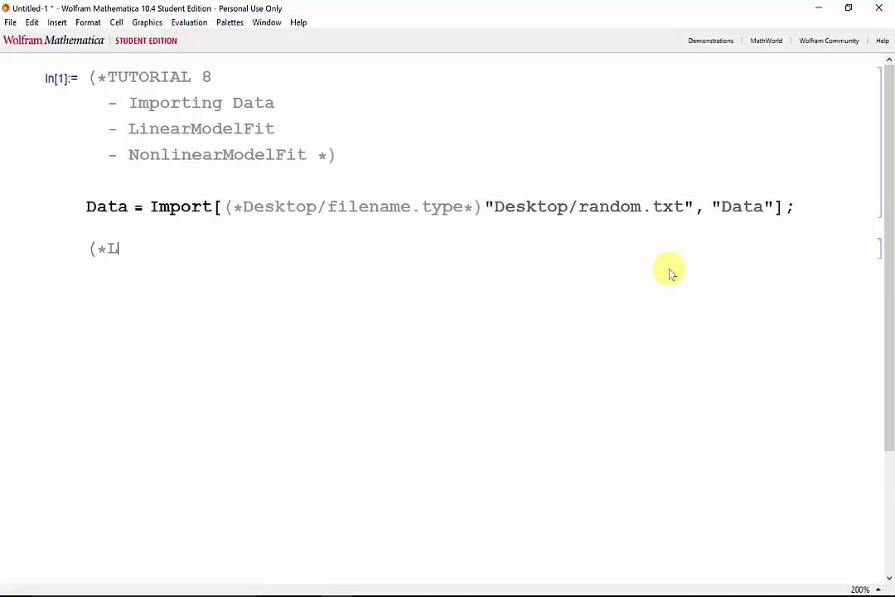
{"action": "type", "text": "INEAR MODEL "}
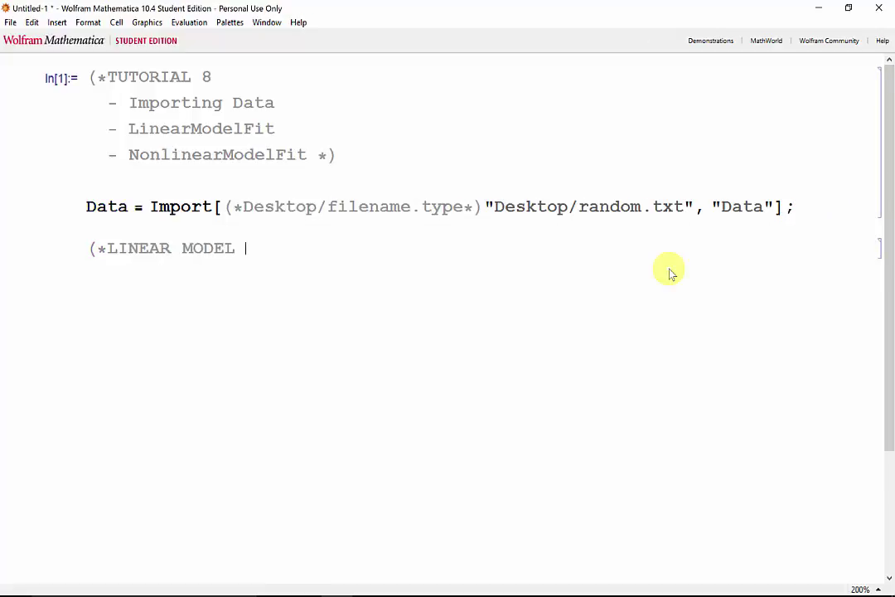
{"action": "type", "text": "FIT*)"}
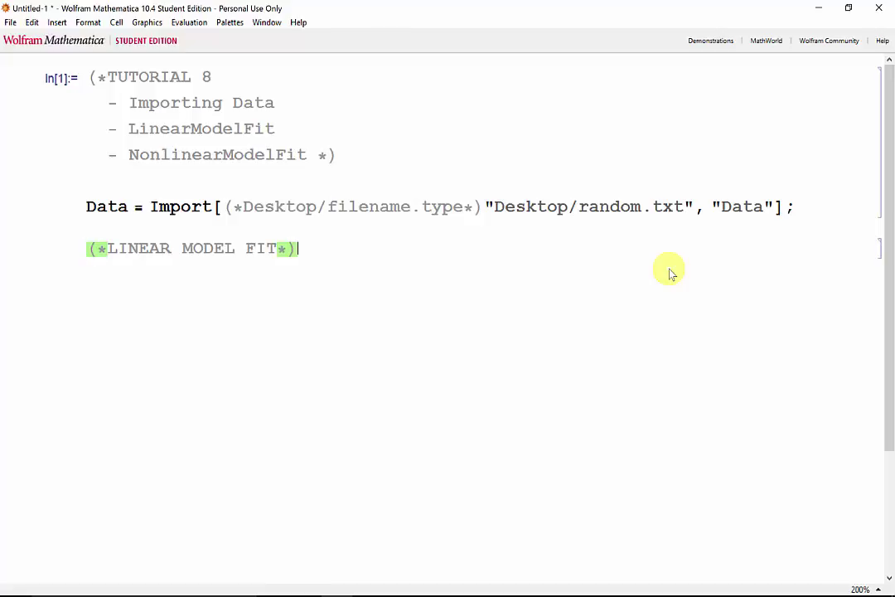
{"action": "key", "text": "Return"}
{"action": "type", "text": "Print["}
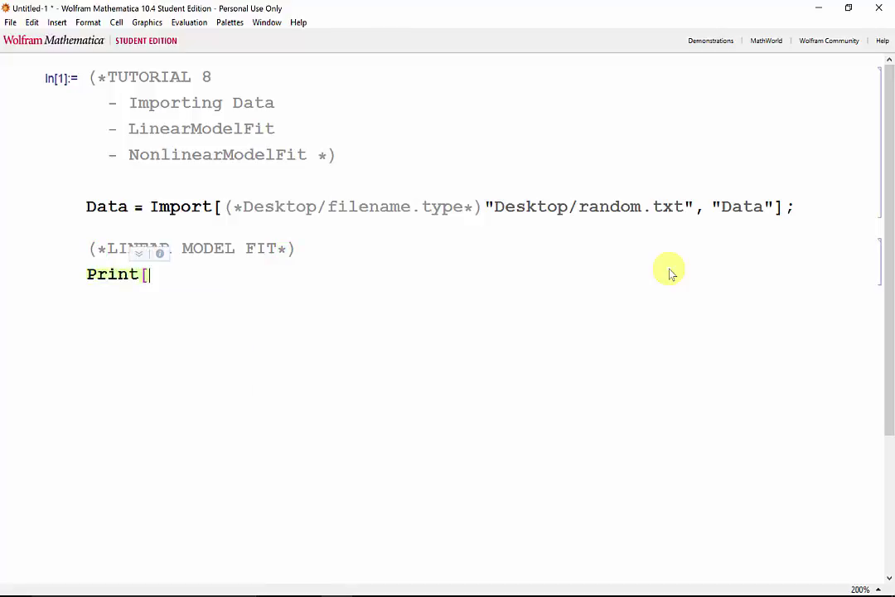
{"action": "type", "text": "\"Line"}
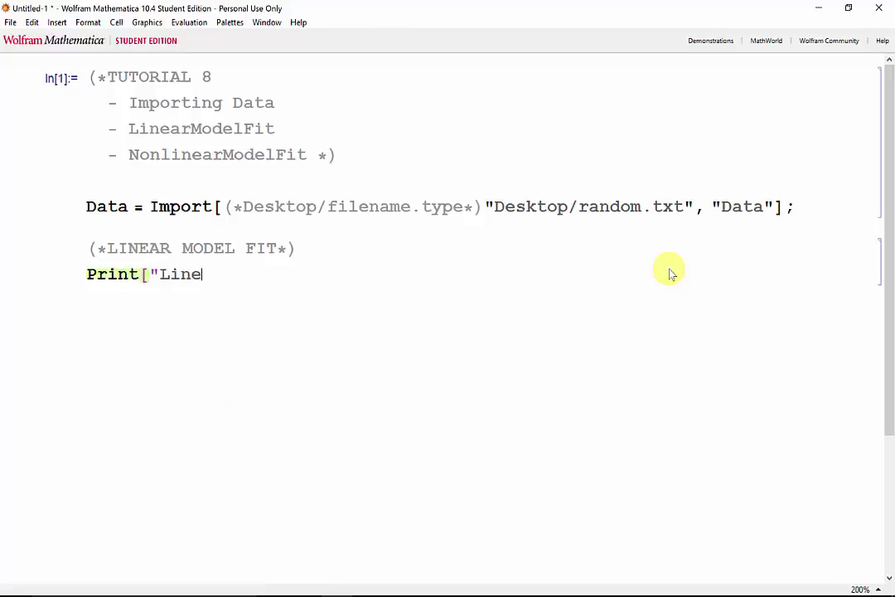
{"action": "type", "text": "arModelFit"}
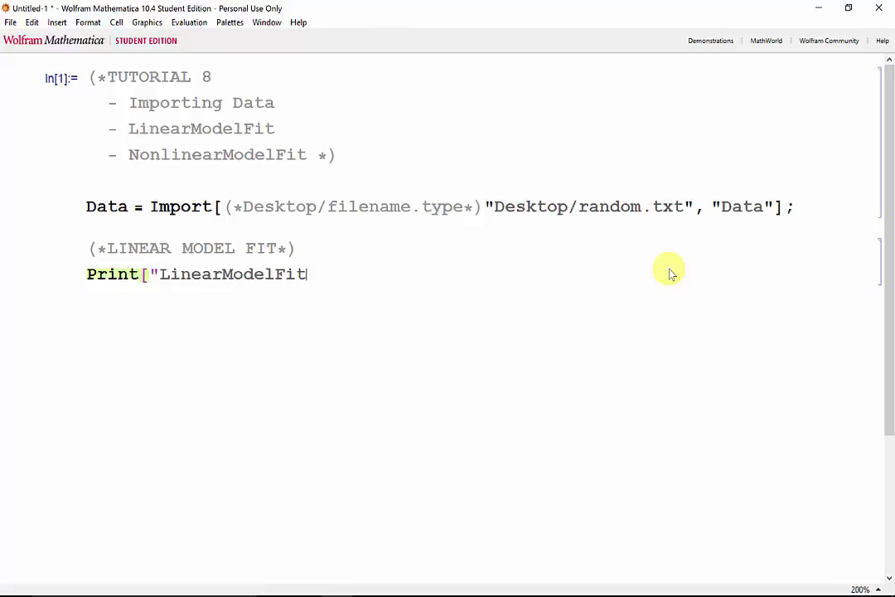
{"action": "type", "text": "[Data,exp"}
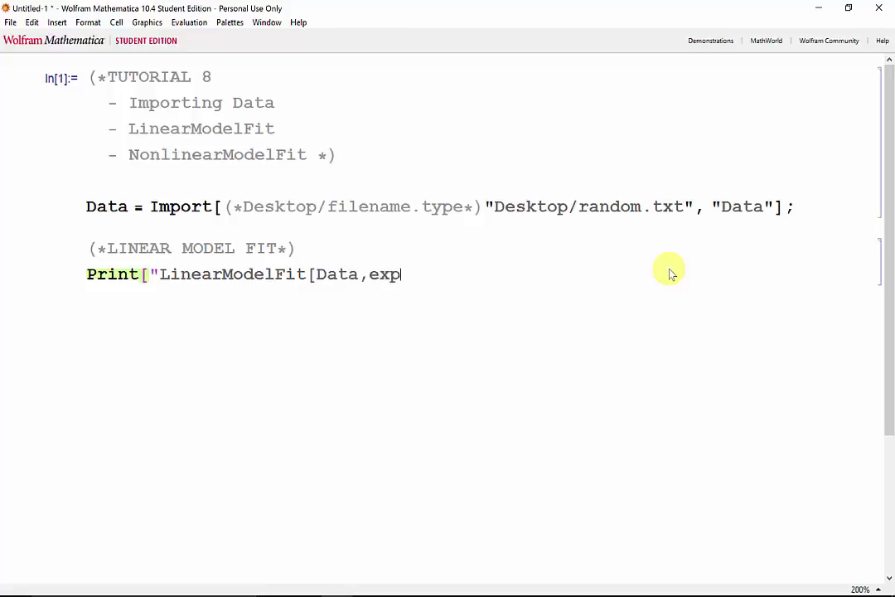
{"action": "type", "text": "ression,var]"}
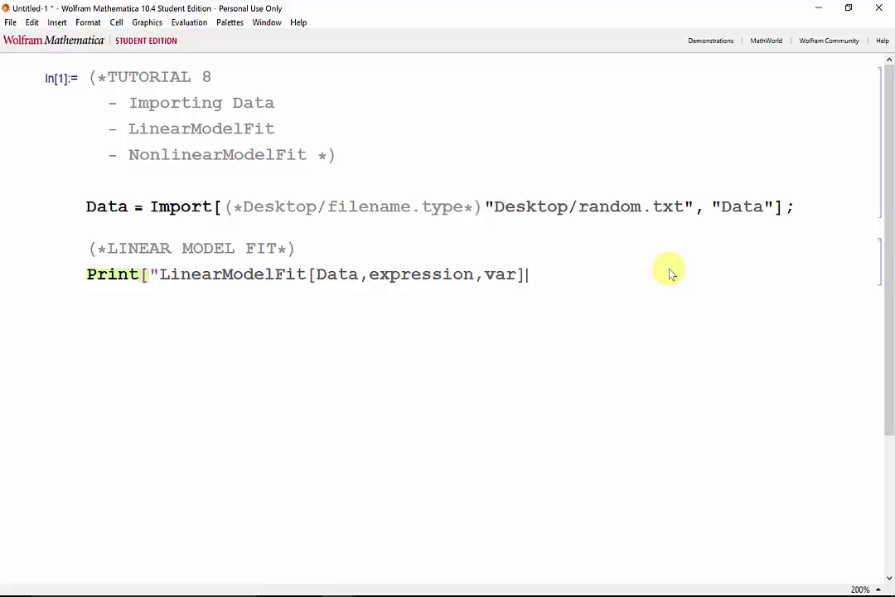
{"action": "type", "text": "\"]"}
{"action": "key", "text": "Return"}
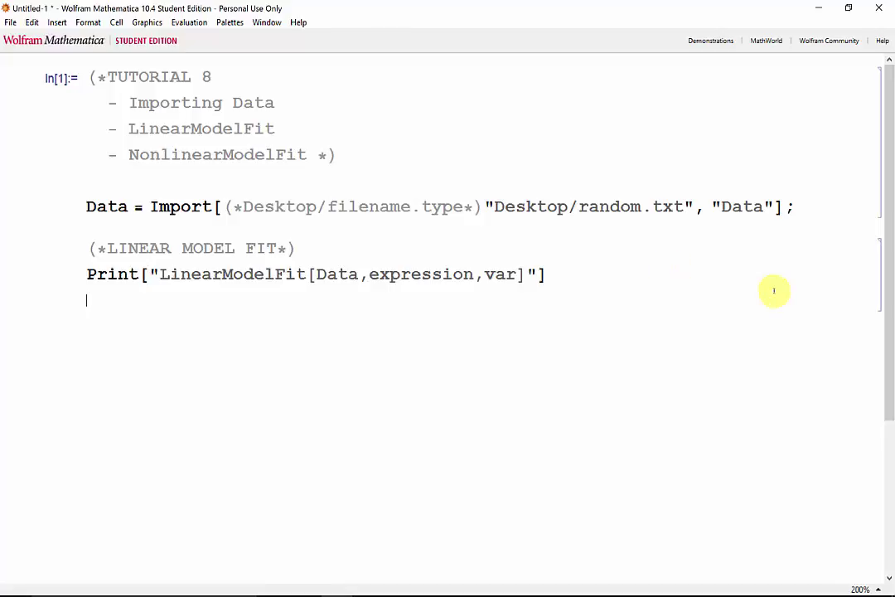
Step: Evaluate model = LinearModelFit[Data, x, x], returning FittedModel 9.43584 + 46.2012 x
{"action": "type", "text": "model = Li"}
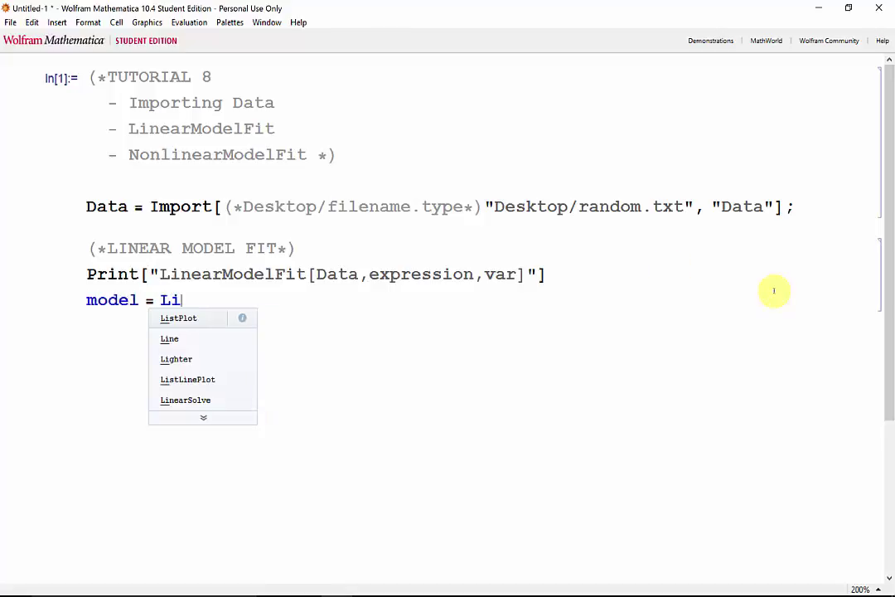
{"action": "type", "text": "nearModelf"}
{"action": "key", "text": "BackSpace"}
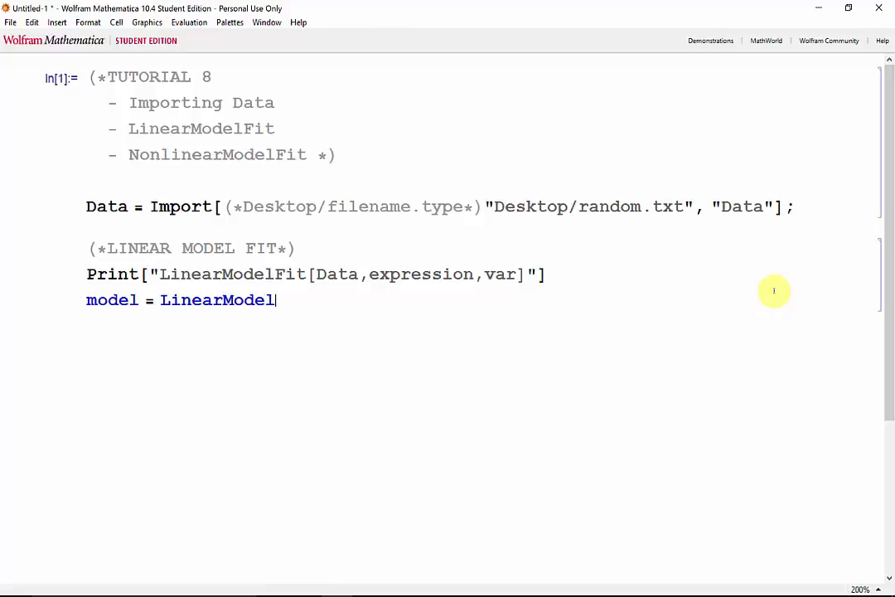
{"action": "type", "text": "Fit[Data"}
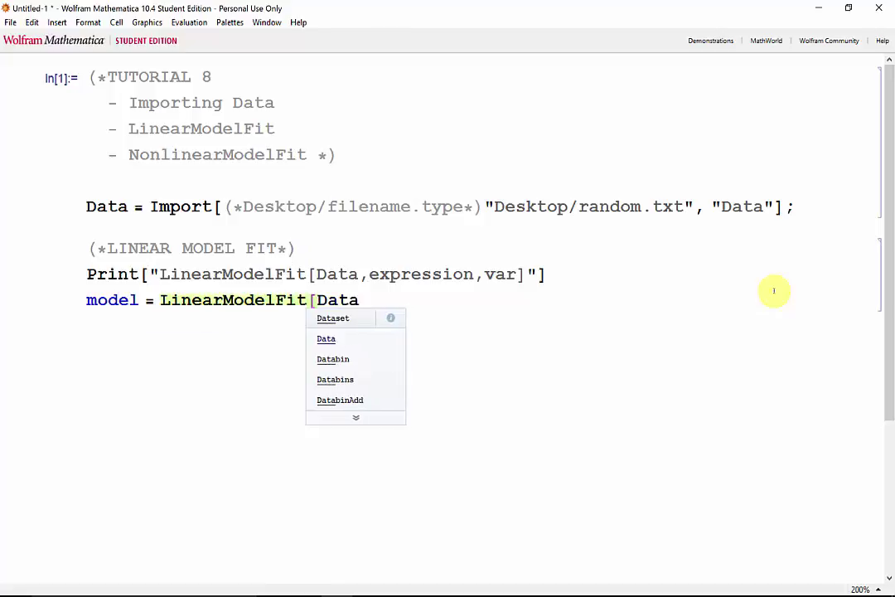
{"action": "key", "text": "Escape"}
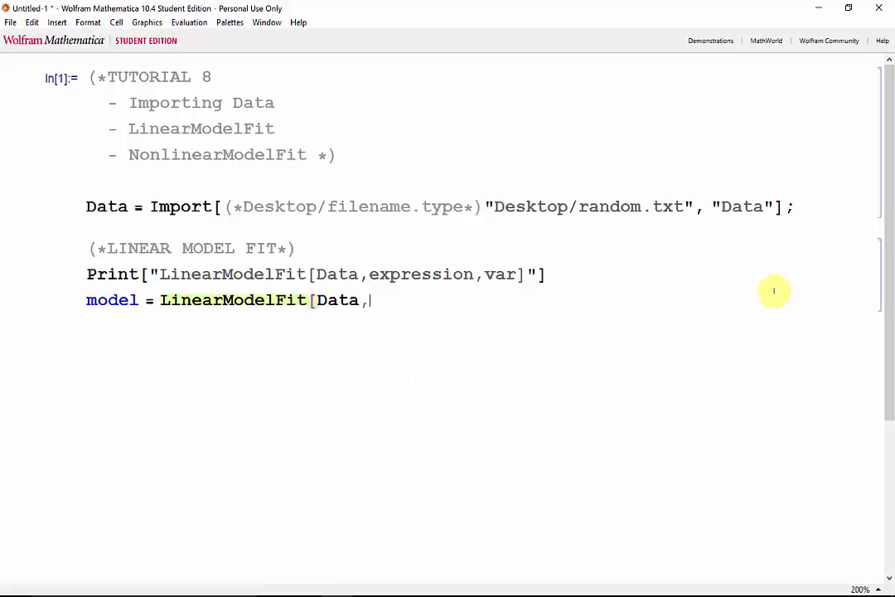
{"action": "type", "text": ", x, x]"}
{"action": "key", "text": "shift+Return"}
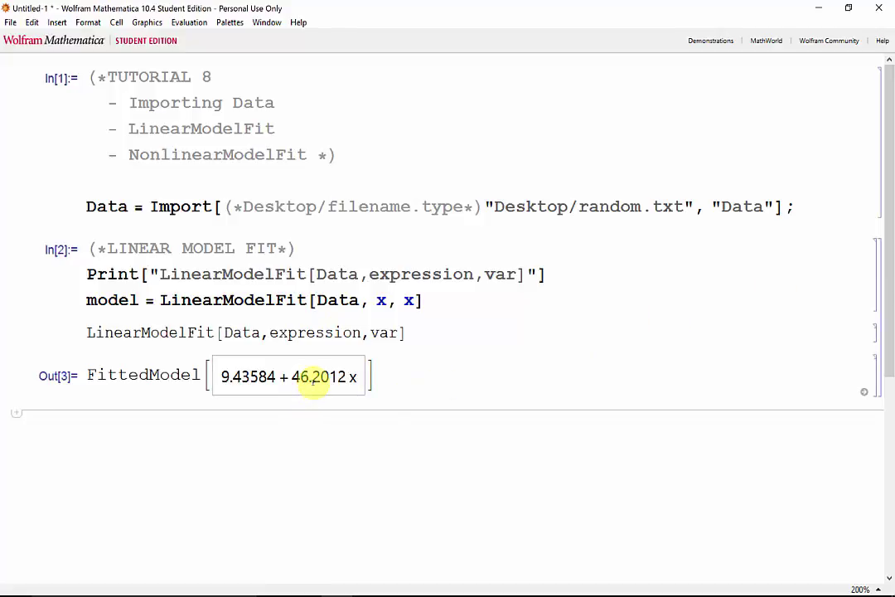
{"action": "left_click", "coordinate": [313, 380]}
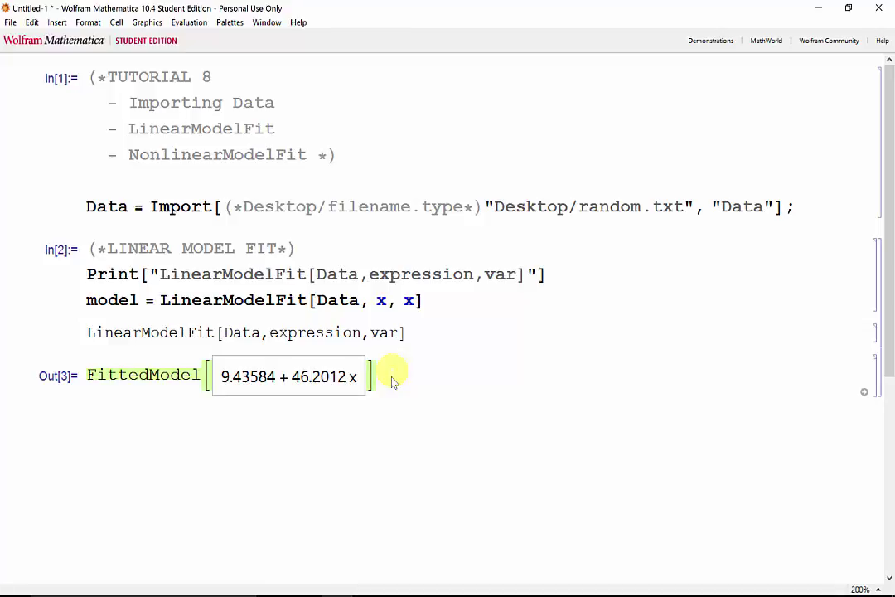
{"action": "left_click", "coordinate": [358, 406]}
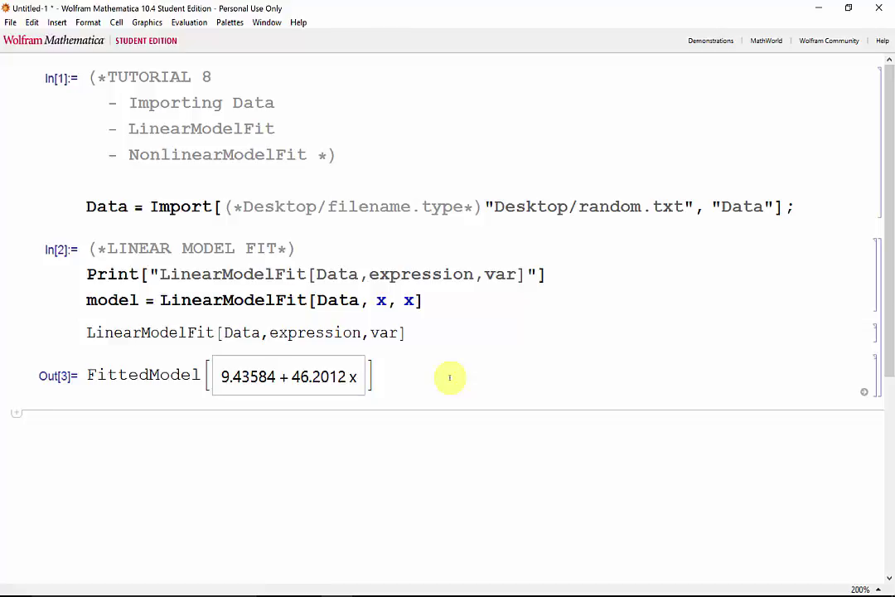
Step: Evaluate y = model["BestFit"] so y holds the equation 9.43584 + 46.2012 x
{"action": "type", "text": "y ="}
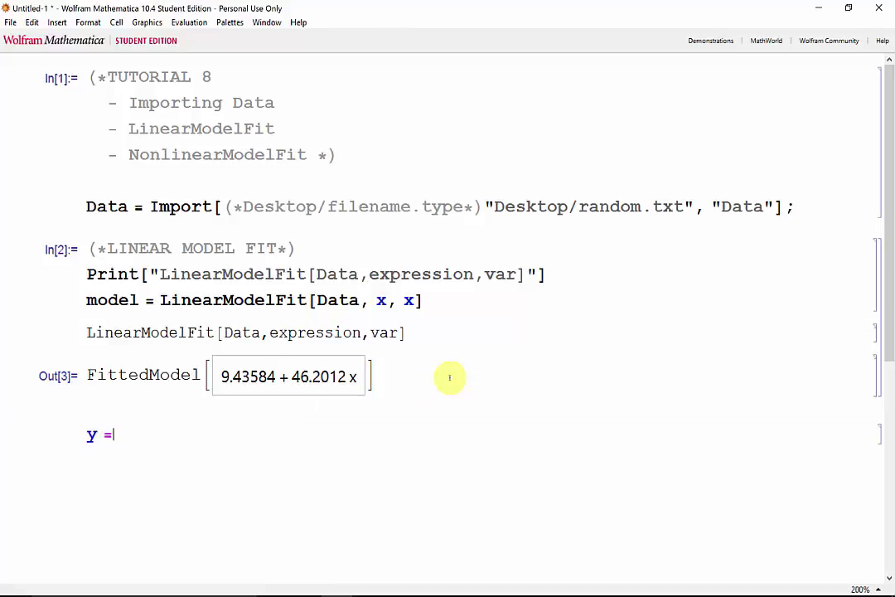
{"action": "type", "text": " model["}
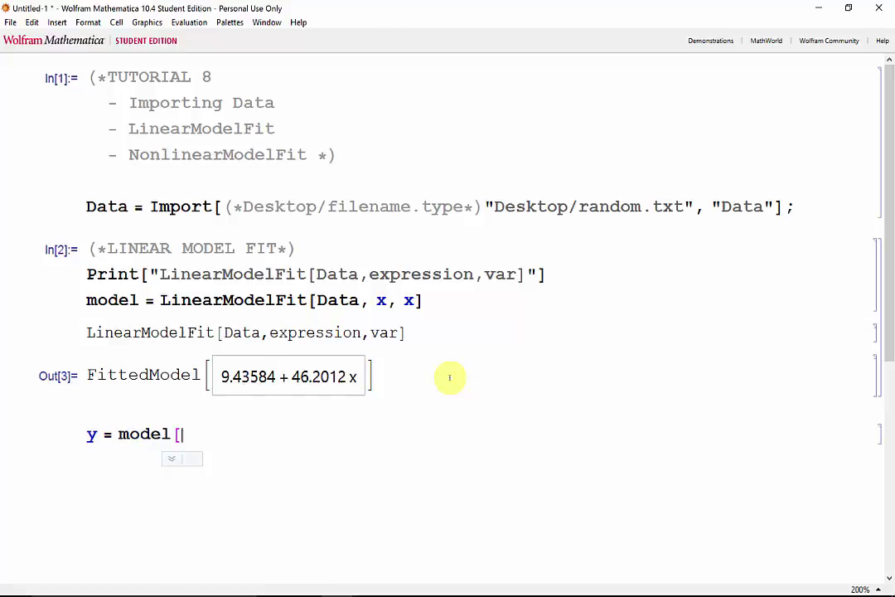
{"action": "type", "text": "\"BestFi"}
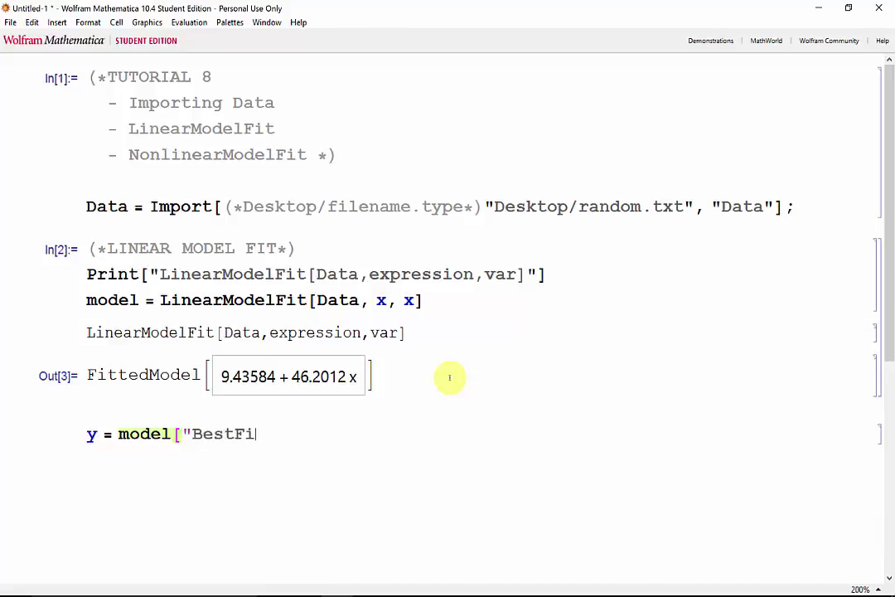
{"action": "type", "text": "t\"]"}
{"action": "key", "text": "shift+Return"}
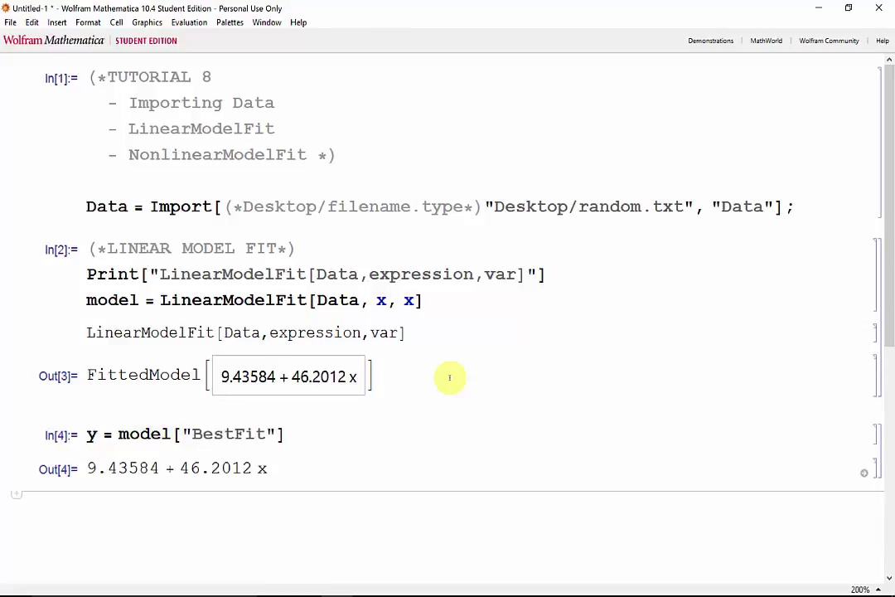
{"action": "left_click", "coordinate": [282, 469]}
{"action": "left_click", "coordinate": [84, 469], "text": "shift"}
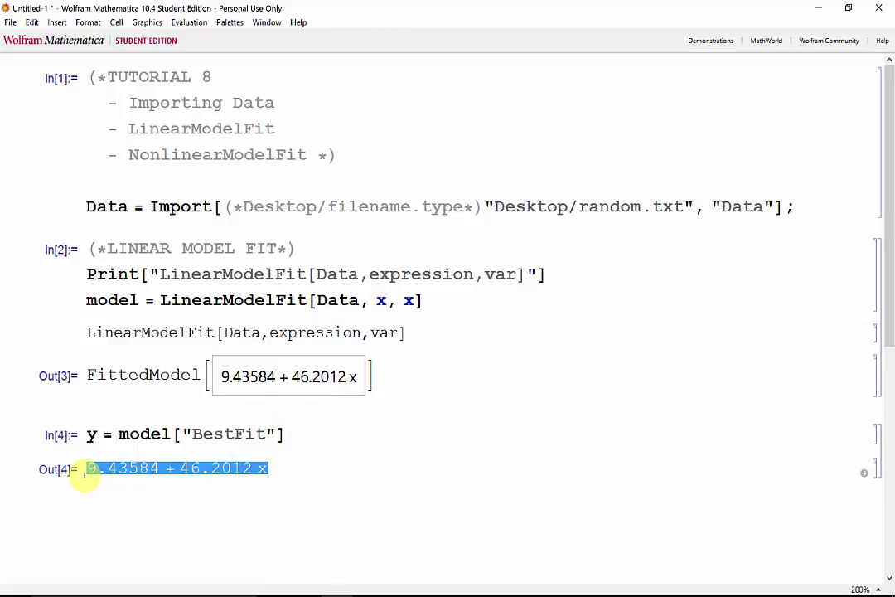
{"action": "left_click", "coordinate": [363, 499]}
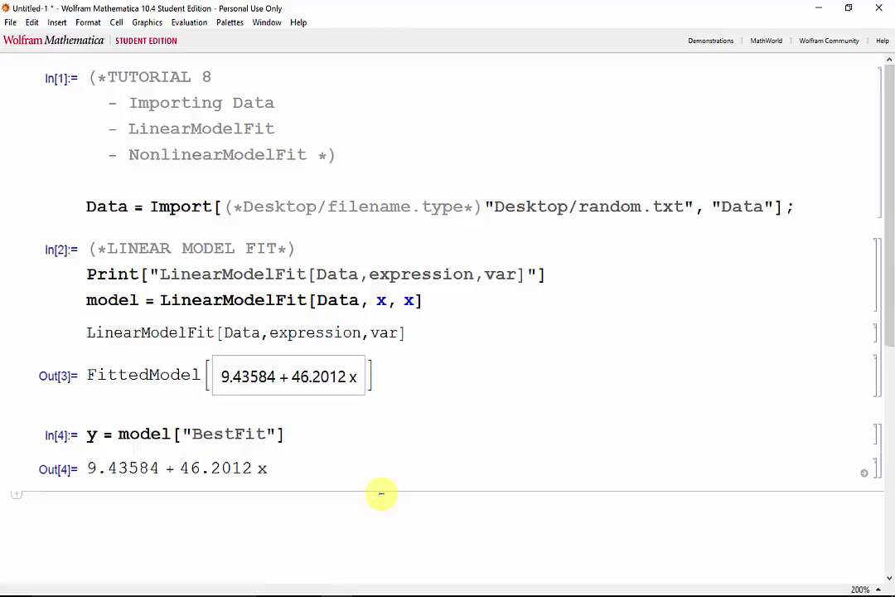
Step: Evaluate y /. x -> 0.0001 and highlight the resulting value 9.4363
{"action": "type", "text": "y/."}
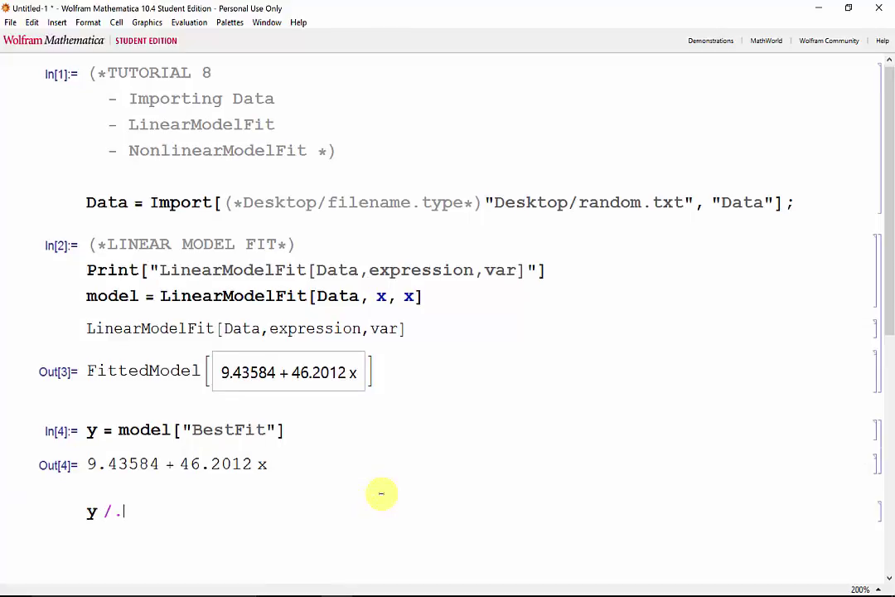
{"action": "type", "text": "x->"}
{"action": "type", "text": "0."}
{"action": "type", "text": "0001"}
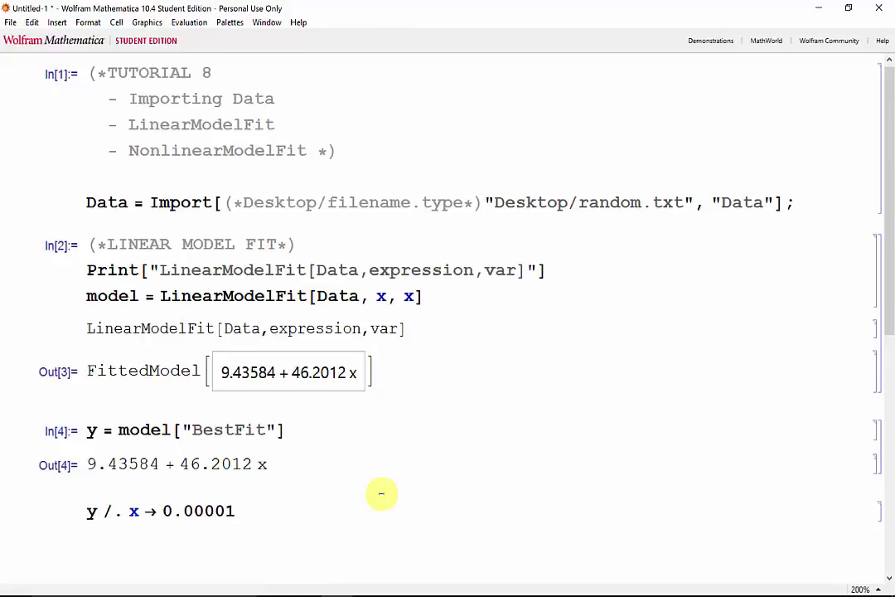
{"action": "key", "text": "shift+Return"}
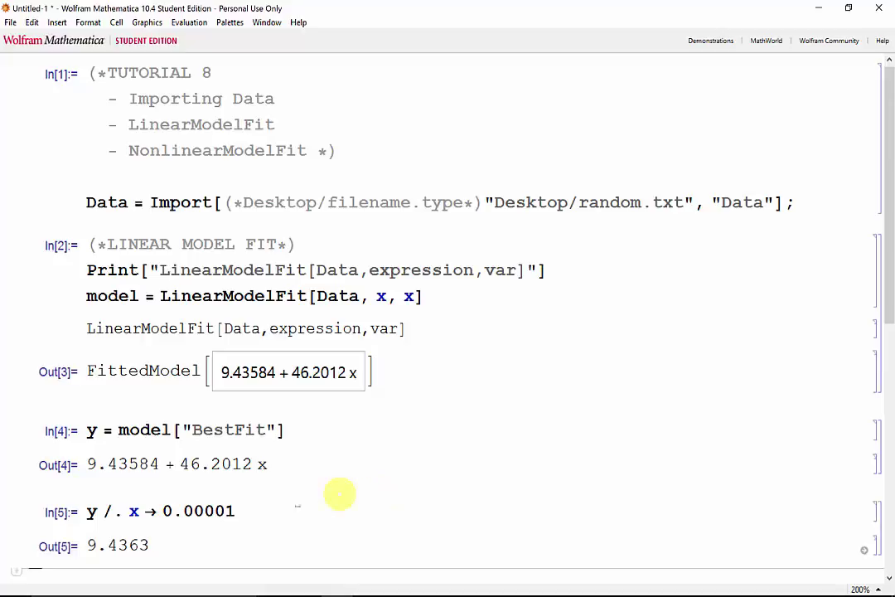
{"action": "left_click_drag", "start_coordinate": [153, 544], "coordinate": [86, 544]}
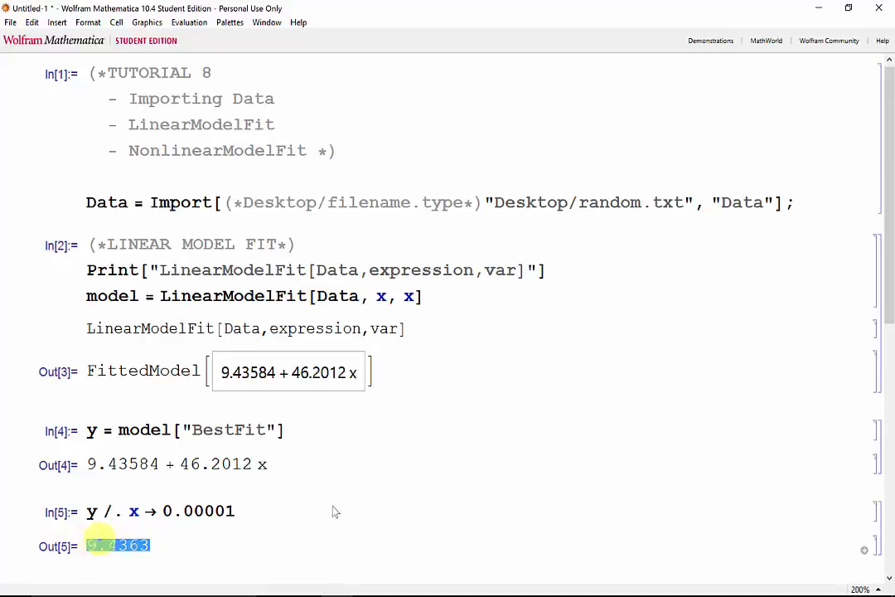
{"action": "left_click", "coordinate": [276, 534]}
{"action": "left_click", "coordinate": [272, 544]}
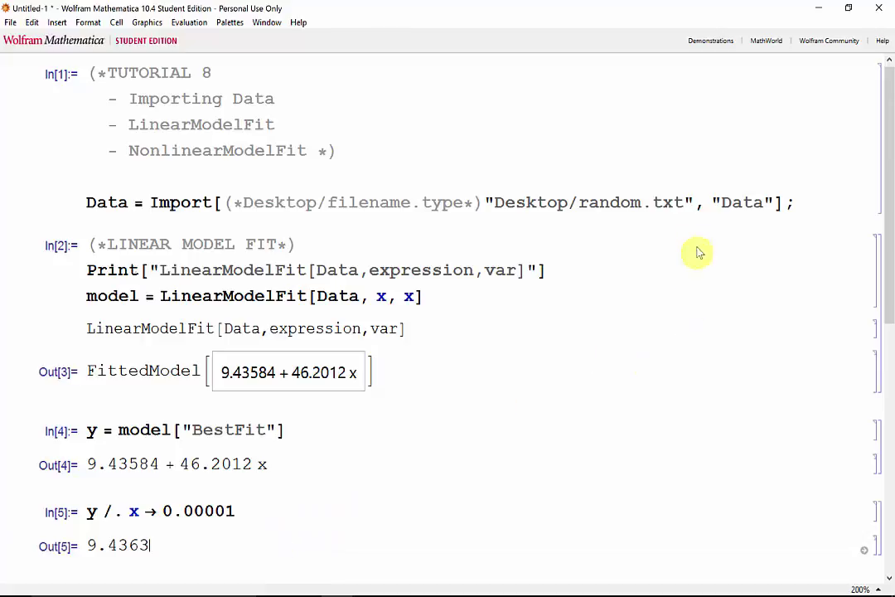
Step: Evaluate r2 = model["RSquared"] and select the R-squared result 0.361906
{"action": "scroll", "coordinate": [626, 226], "scroll_direction": "down", "scroll_amount": 3}
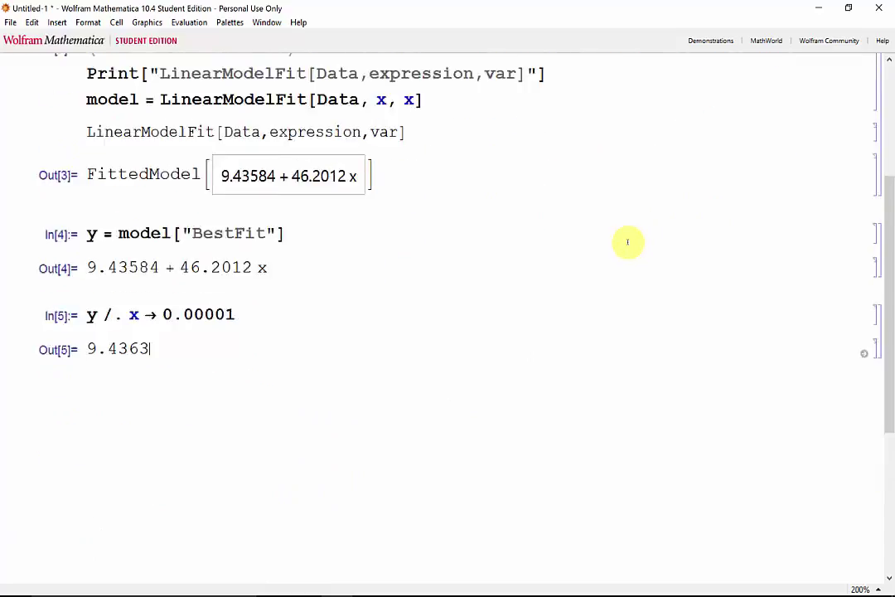
{"action": "scroll", "coordinate": [628, 241], "scroll_direction": "down", "scroll_amount": 3}
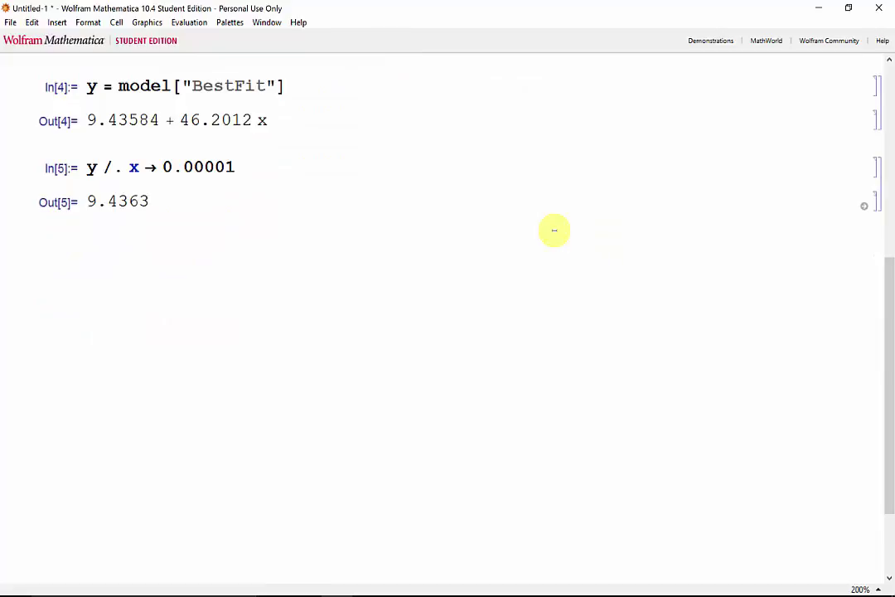
{"action": "left_click", "coordinate": [531, 229]}
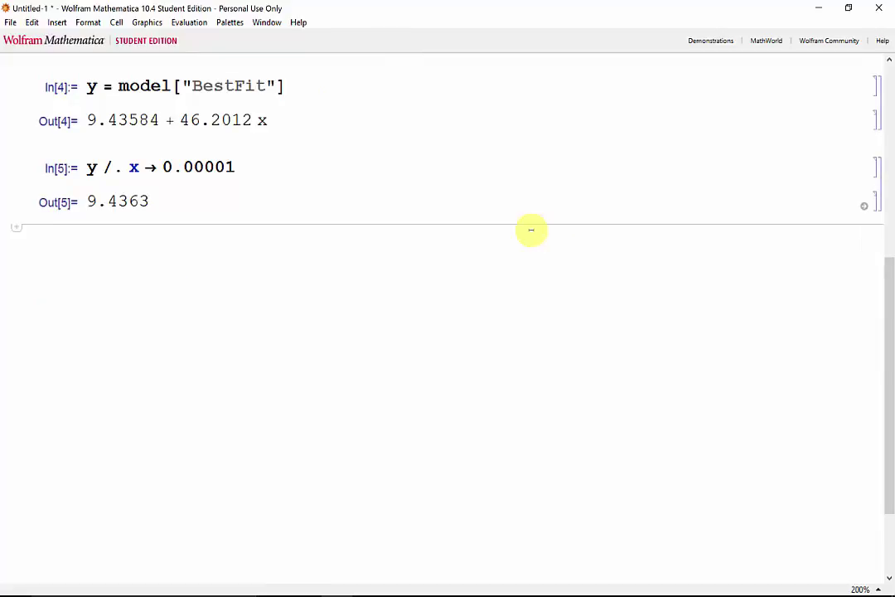
{"action": "type", "text": "r2 = m"}
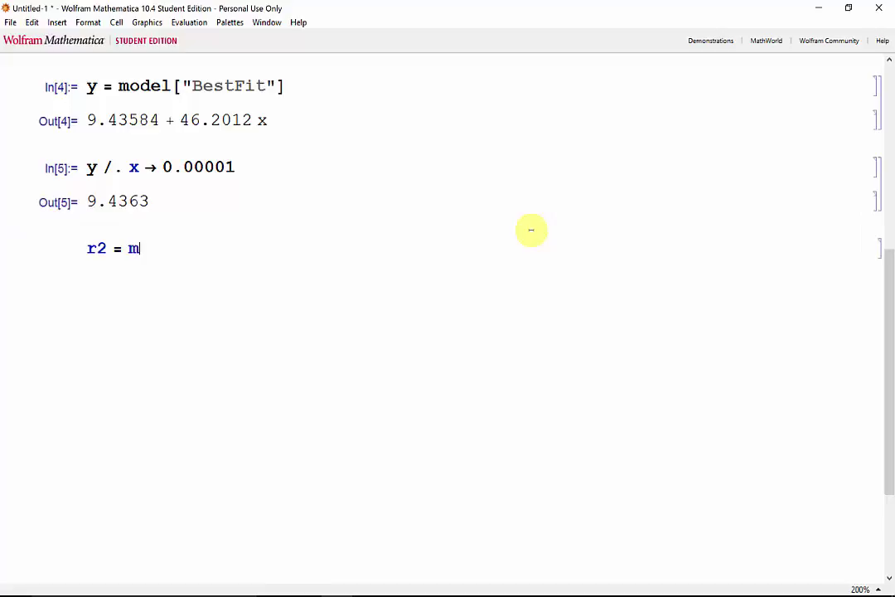
{"action": "type", "text": "odel[\""}
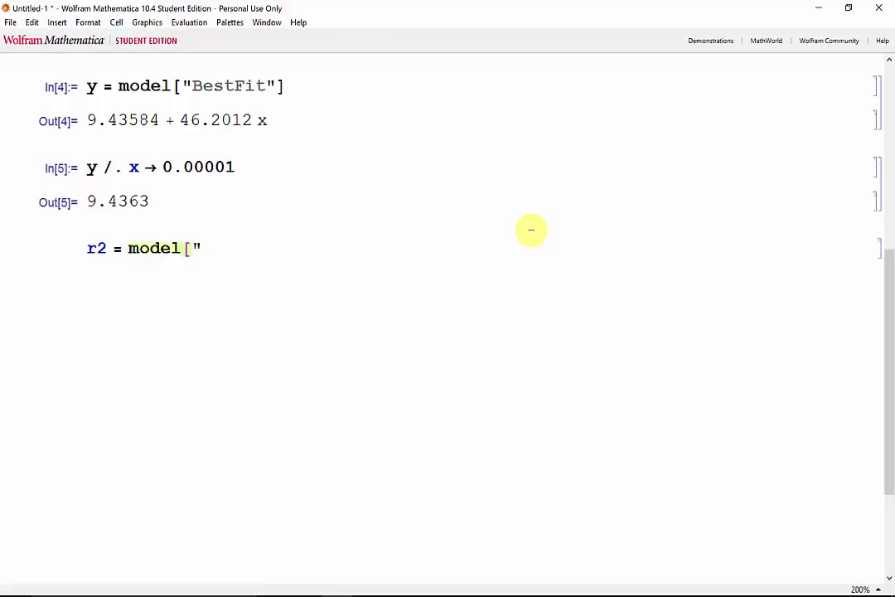
{"action": "type", "text": "RSquare"}
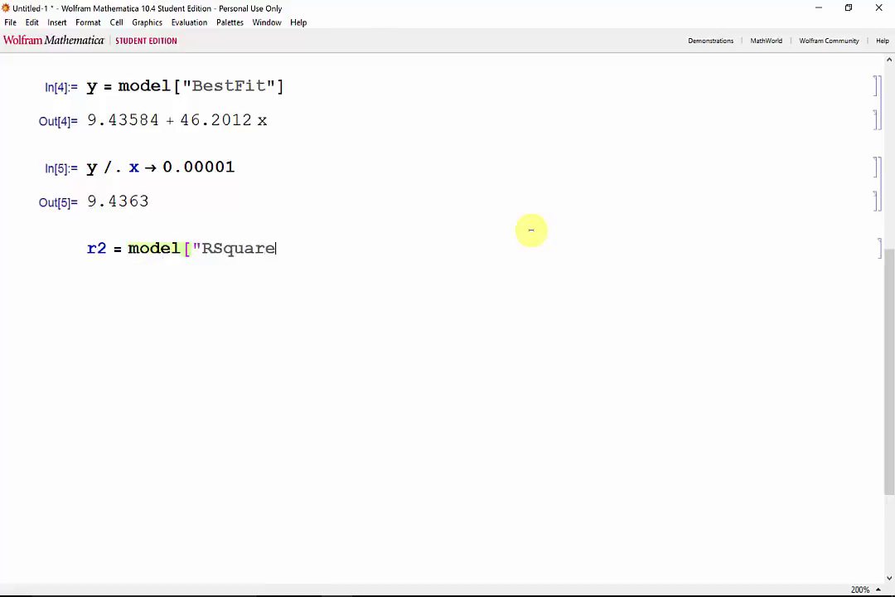
{"action": "type", "text": "d\"]"}
{"action": "key", "text": "shift+Return"}
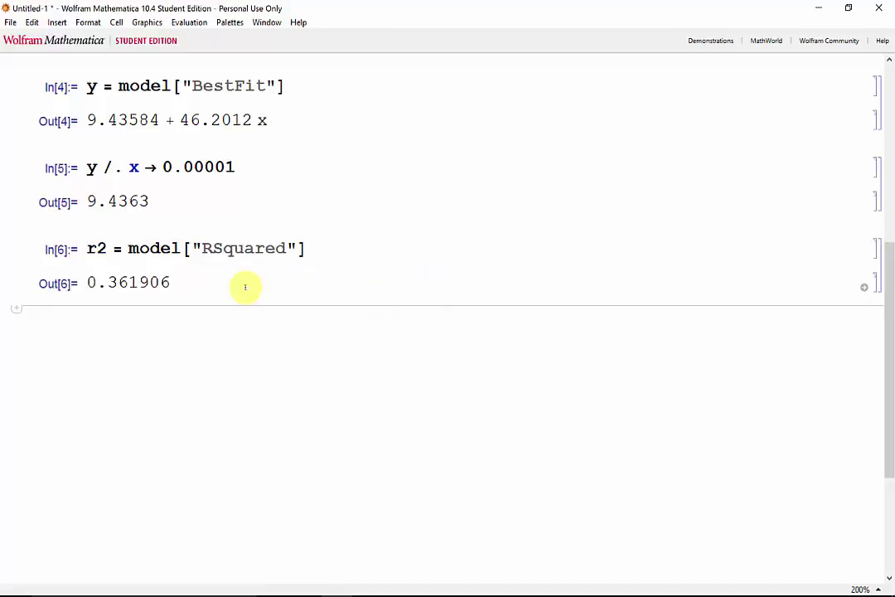
{"action": "left_click", "coordinate": [323, 292]}
{"action": "left_click_drag", "start_coordinate": [256, 284], "coordinate": [110, 290]}
{"action": "left_click", "coordinate": [48, 296]}
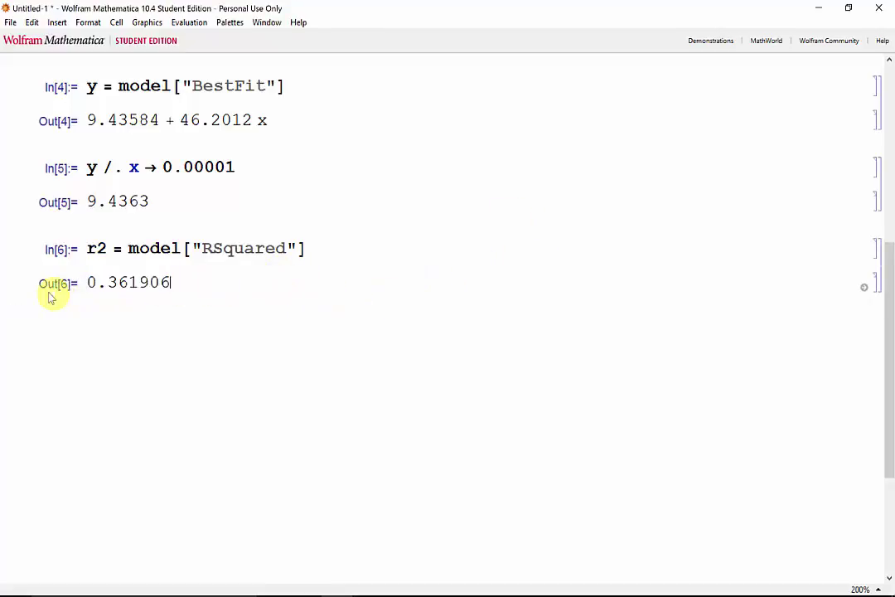
{"action": "left_click_drag", "start_coordinate": [188, 283], "coordinate": [6, 281]}
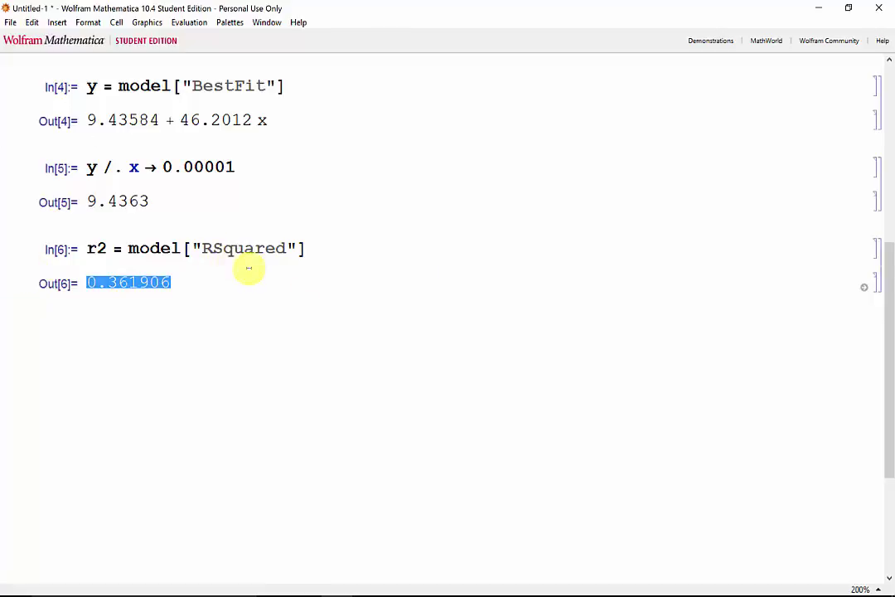
{"action": "left_click", "coordinate": [219, 312]}
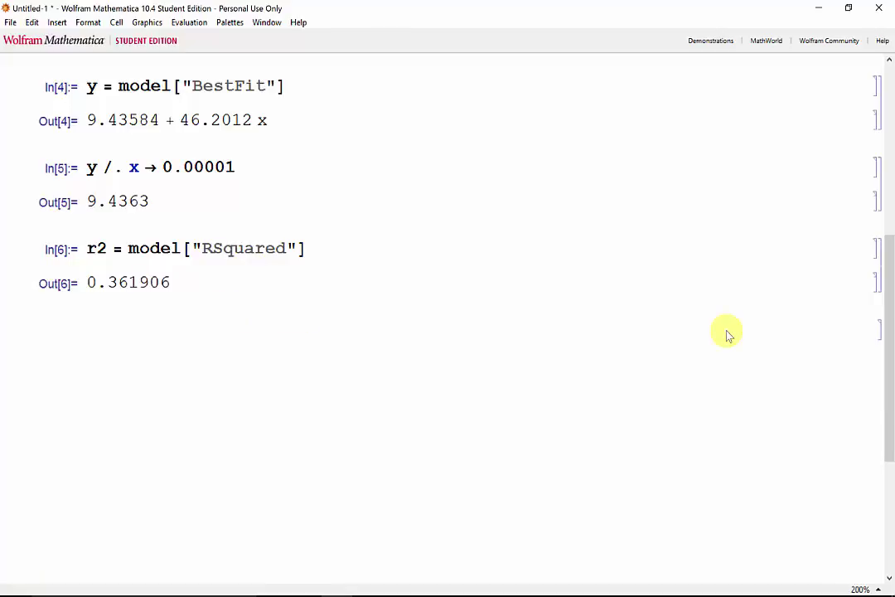
Step: Type Plot[y] over Data's x range with Epilog {PointSize[Medium], Point[Data]} and AxesOrigin {0, 0}
{"action": "type", "text": "Plot["}
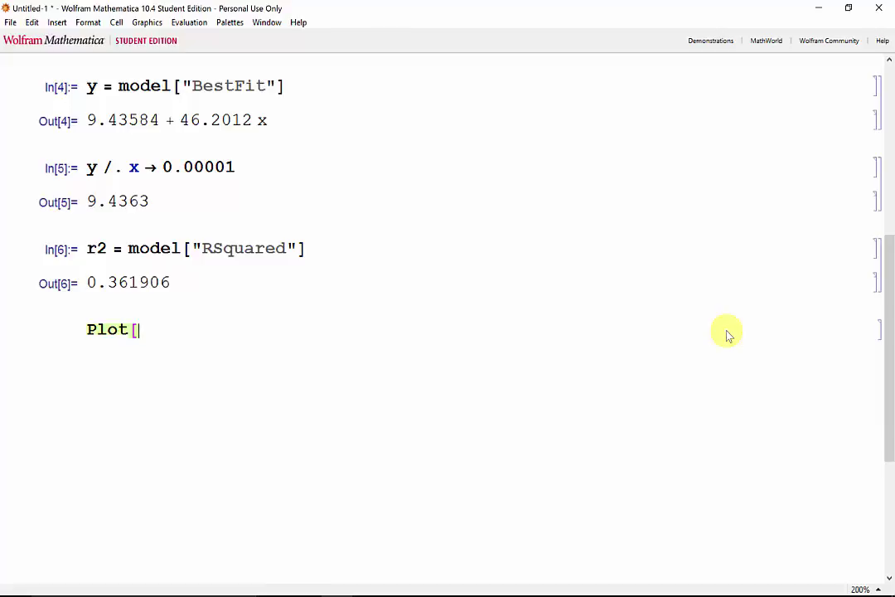
{"action": "type", "text": "y, {x, Min[D"}
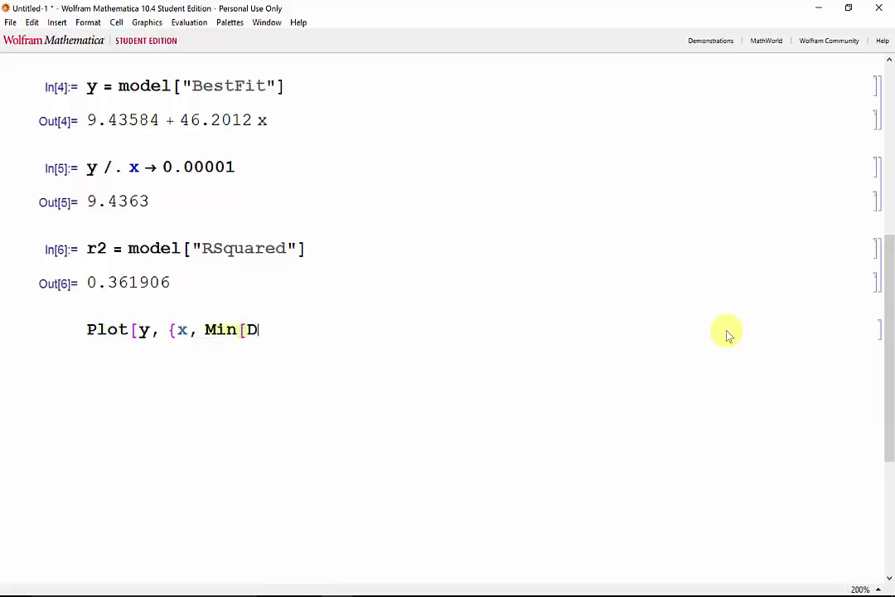
{"action": "type", "text": "ata[["}
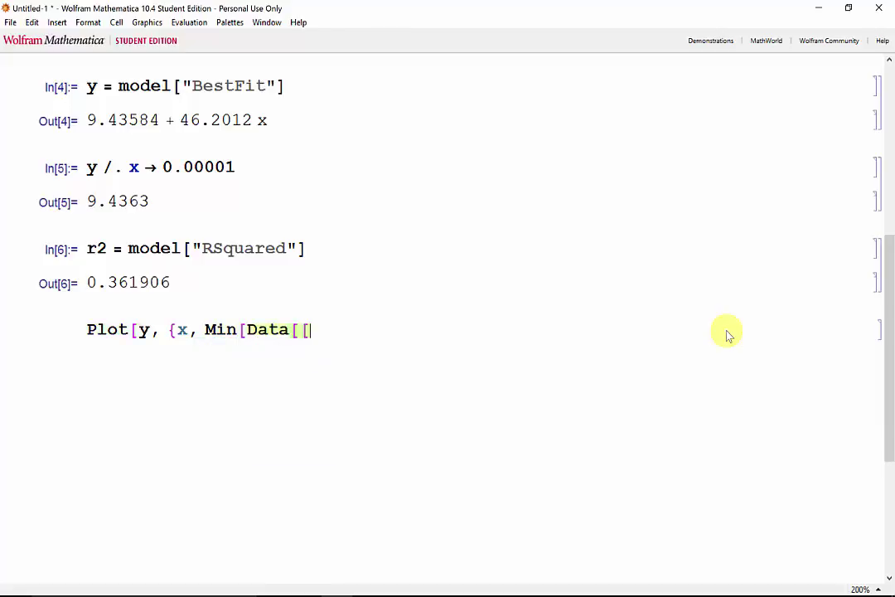
{"action": "type", "text": "All"}
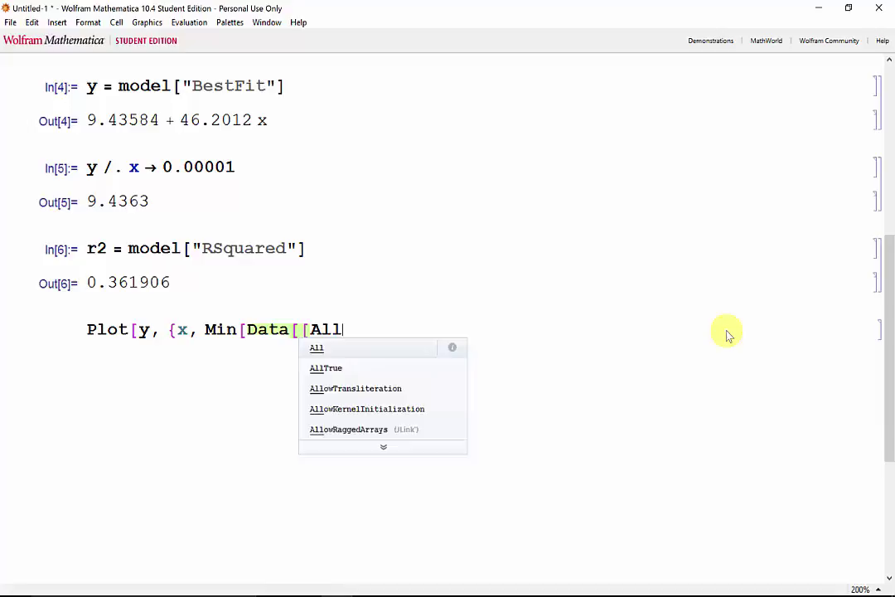
{"action": "type", "text": ", 1]]]"}
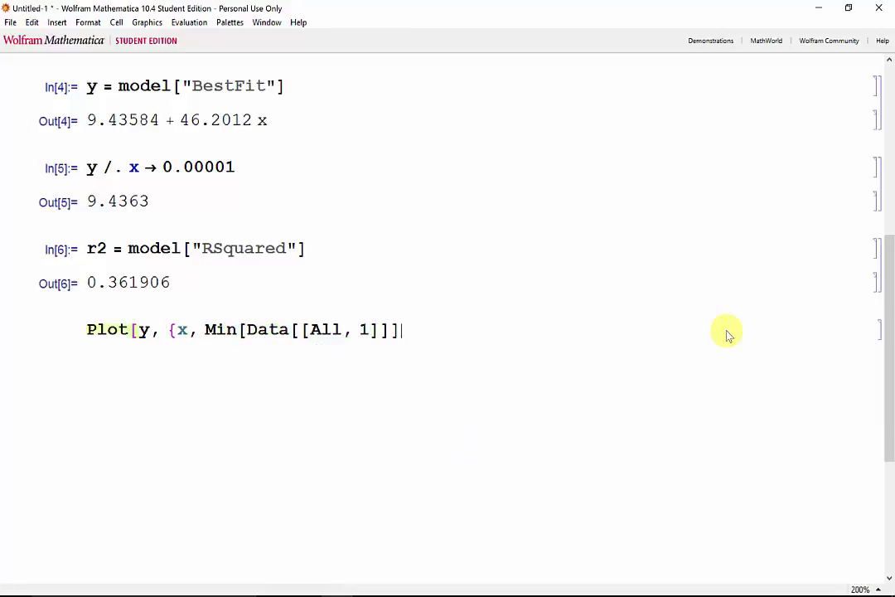
{"action": "type", "text": ", Max"}
{"action": "type", "text": "[Dat"}
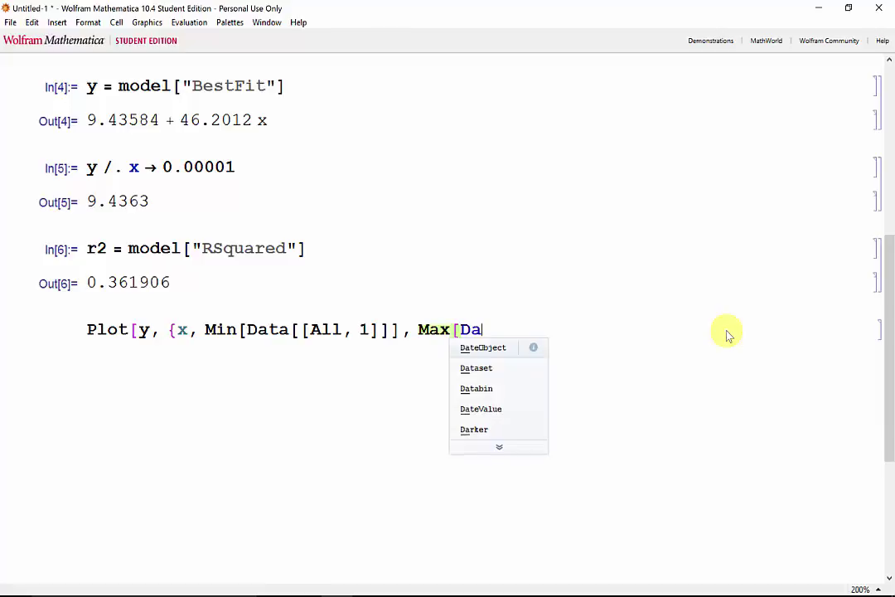
{"action": "type", "text": "a[[All,"}
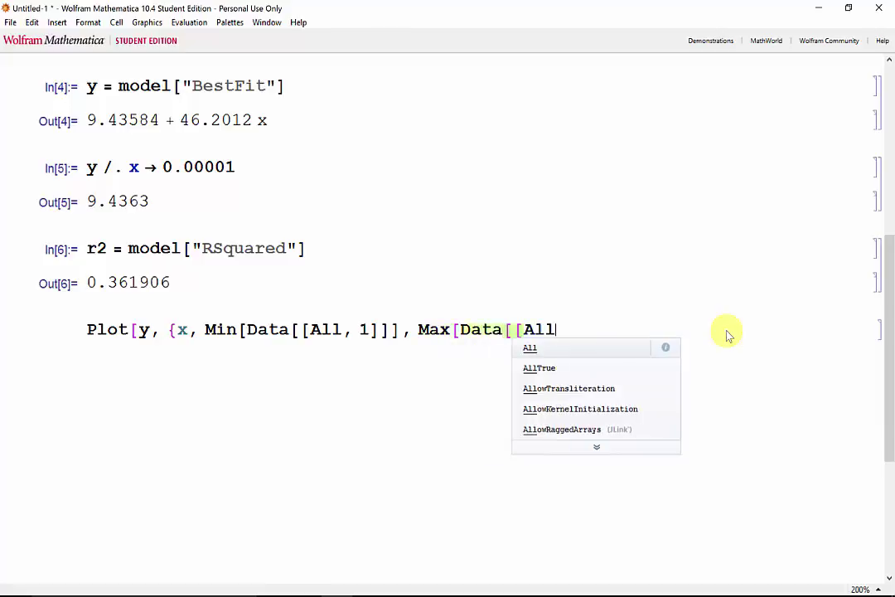
{"action": "type", "text": " 1]]]]"}
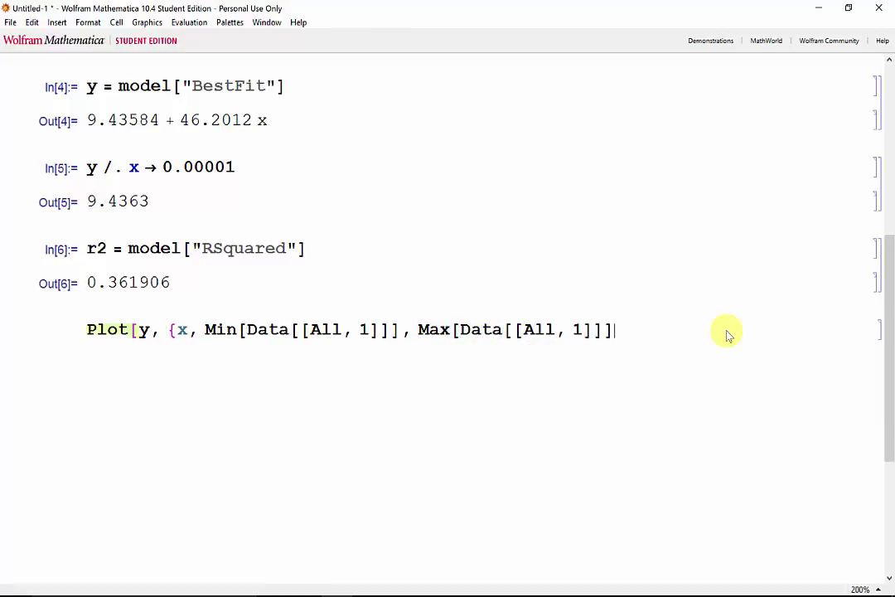
{"action": "type", "text": "}"}
{"action": "left_click_drag", "start_coordinate": [613, 329], "coordinate": [423, 336]}
{"action": "left_click", "coordinate": [653, 332]}
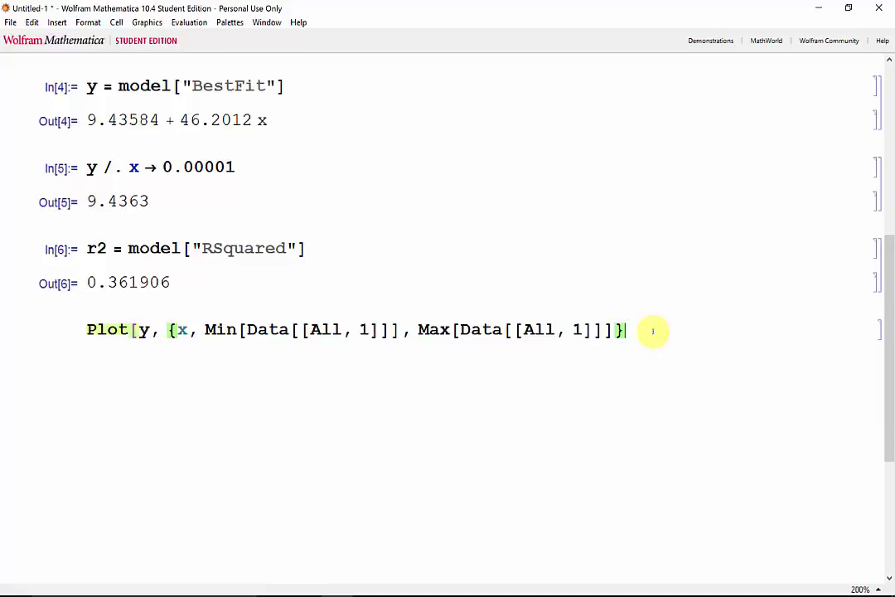
{"action": "type", "text": ","}
{"action": "type", "text": "E"}
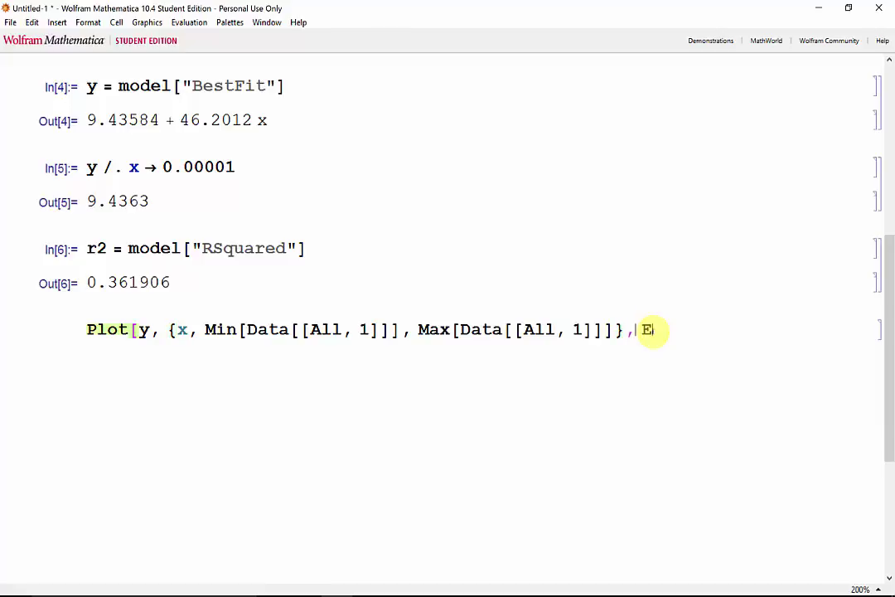
{"action": "type", "text": "pilog"}
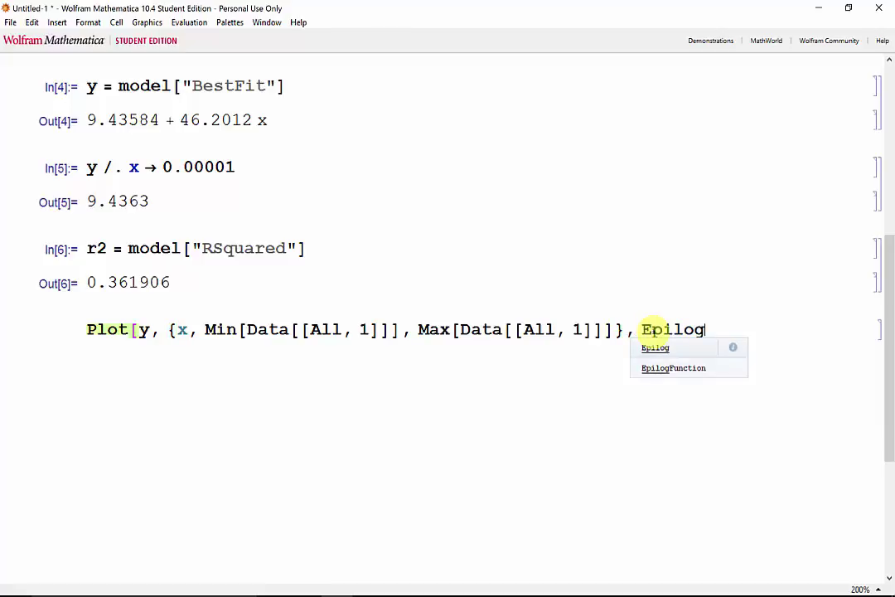
{"action": "type", "text": " -> {Poi"}
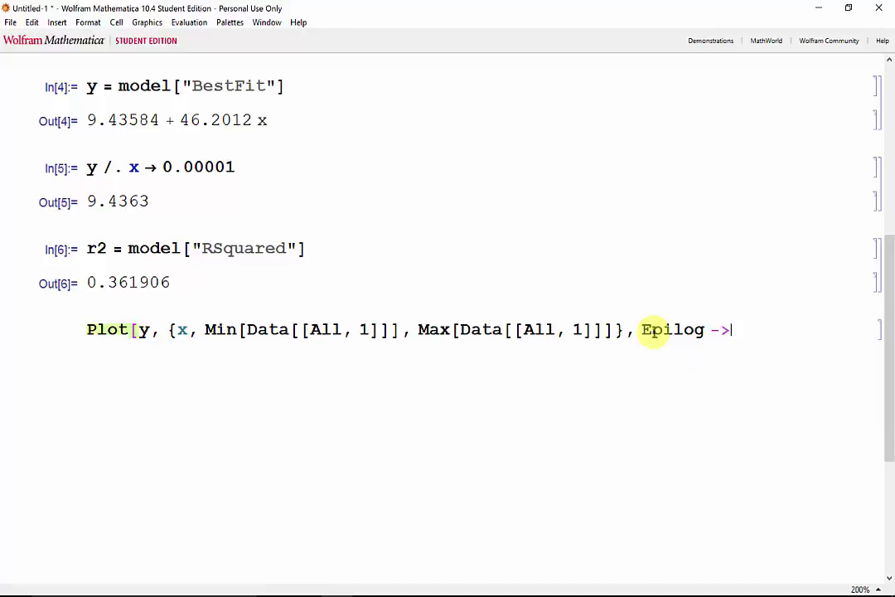
{"action": "type", "text": "nt"}
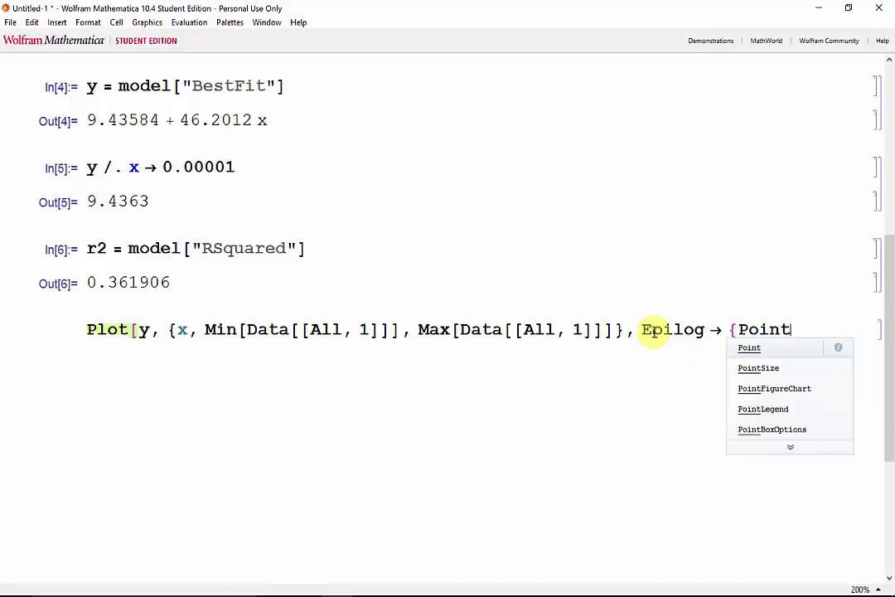
{"action": "type", "text": "Size[Medium"}
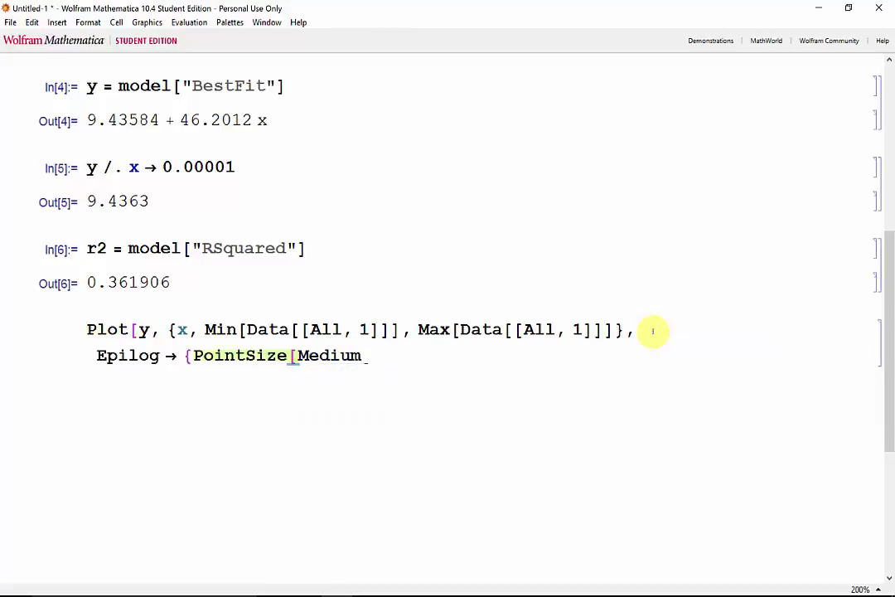
{"action": "type", "text": "], Point"}
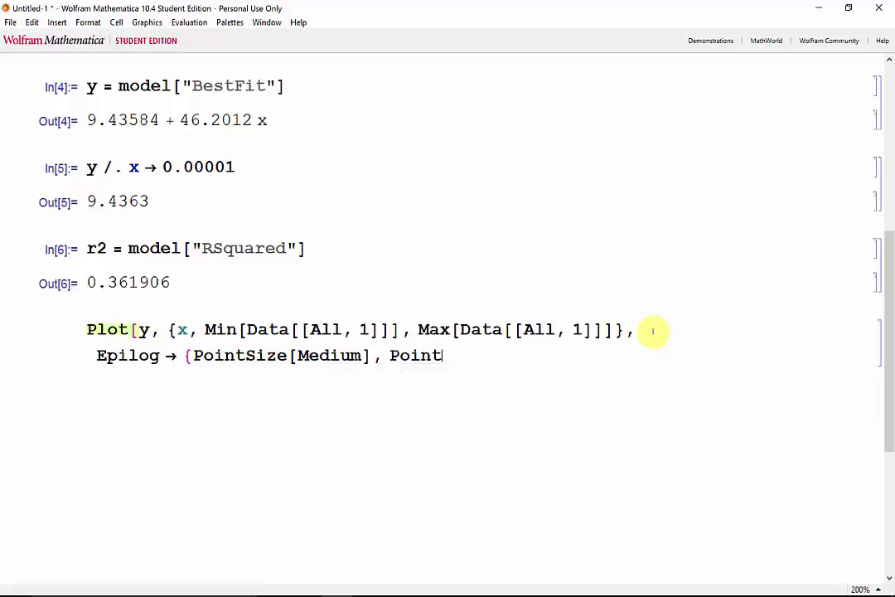
{"action": "type", "text": "[Data]}, Ax"}
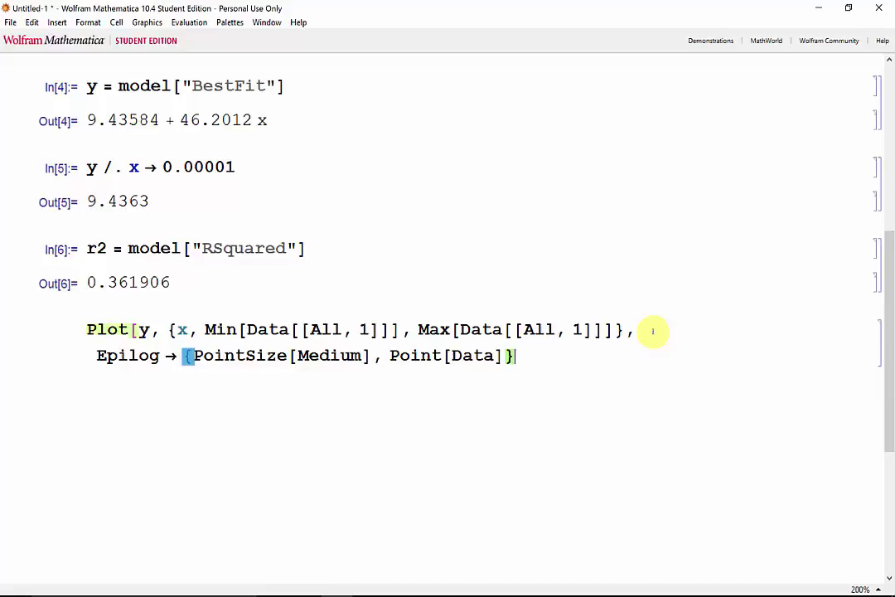
{"action": "type", "text": "es"}
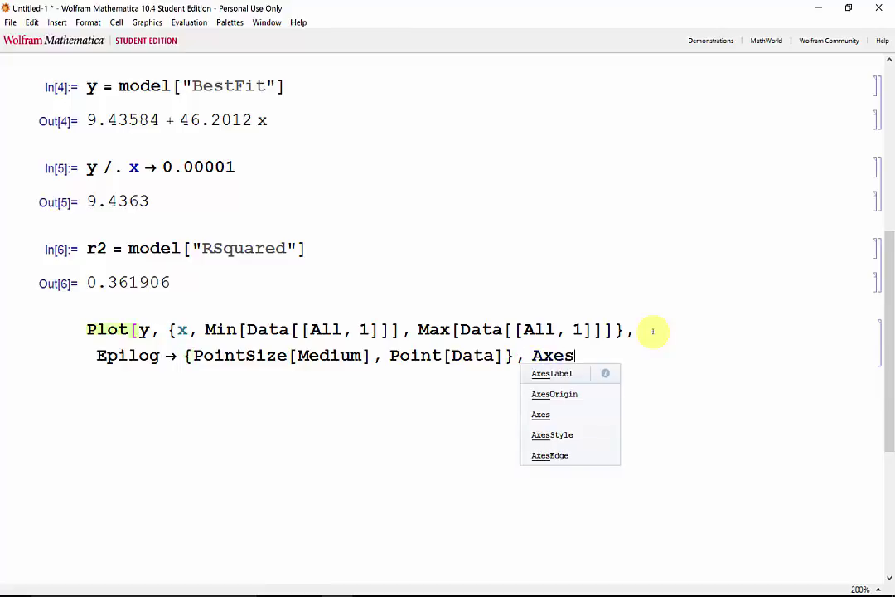
{"action": "type", "text": "Origin"}
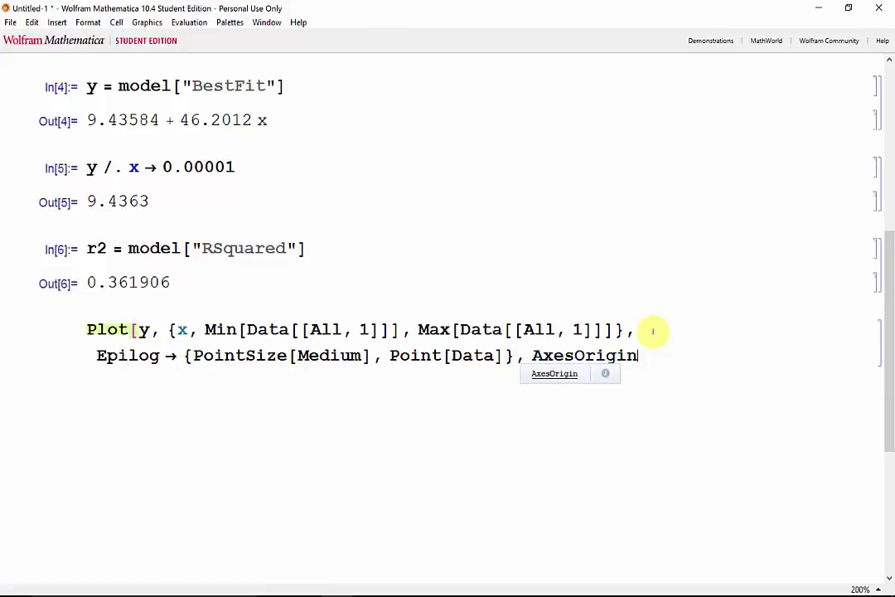
{"action": "type", "text": " -> {0, 0}]\\"}
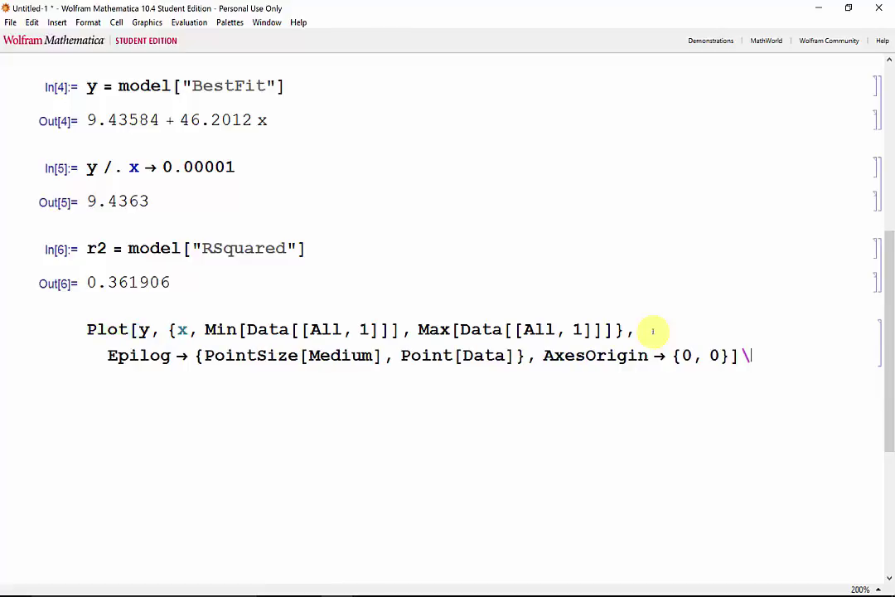
Step: Remove the trailing backslash and evaluate the Plot, showing the fit line over the data points
{"action": "key", "text": "BackSpace"}
{"action": "key", "text": "shift+Return"}
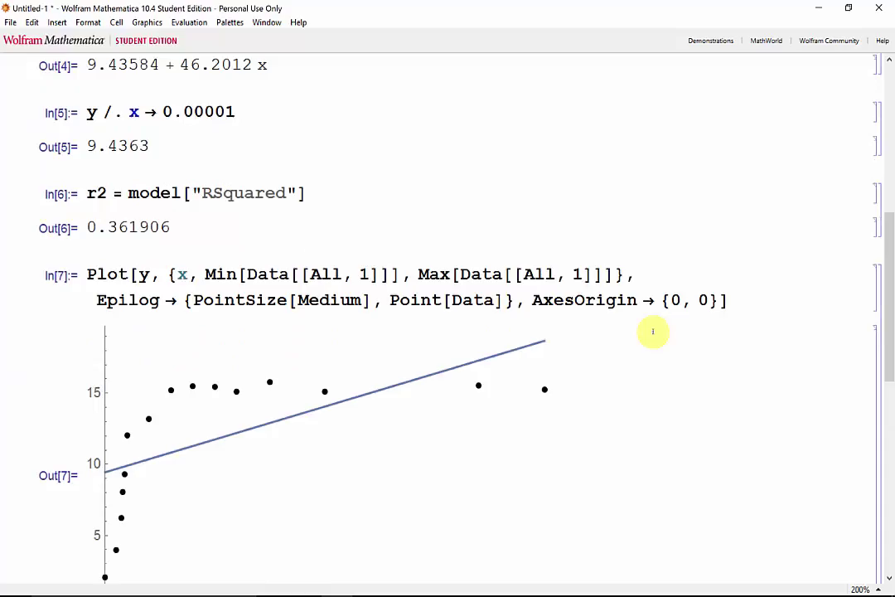
{"action": "scroll", "coordinate": [652, 332], "scroll_direction": "down", "scroll_amount": 1}
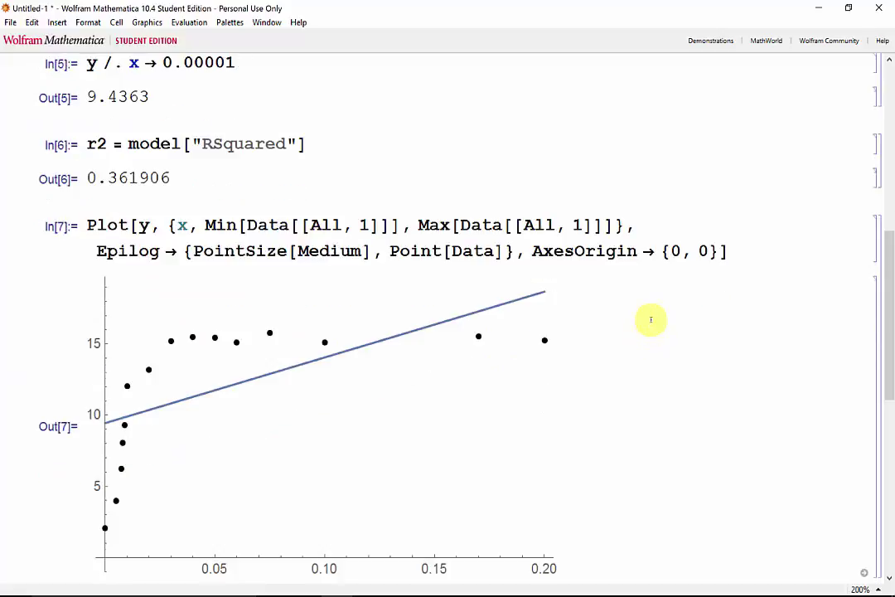
{"action": "scroll", "coordinate": [649, 320], "scroll_direction": "up", "scroll_amount": 1}
{"action": "scroll", "coordinate": [667, 315], "scroll_direction": "down", "scroll_amount": 1}
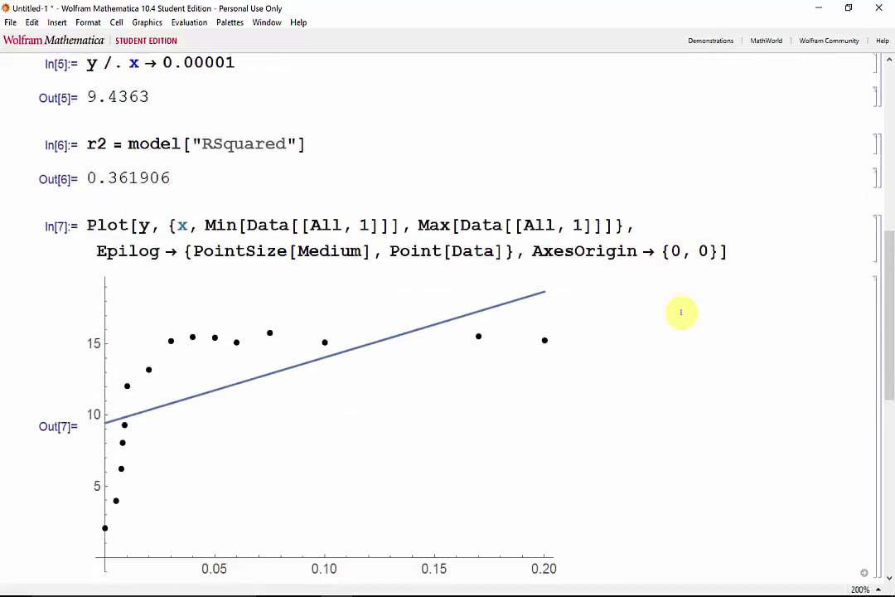
{"action": "scroll", "coordinate": [614, 323], "scroll_direction": "down", "scroll_amount": 1}
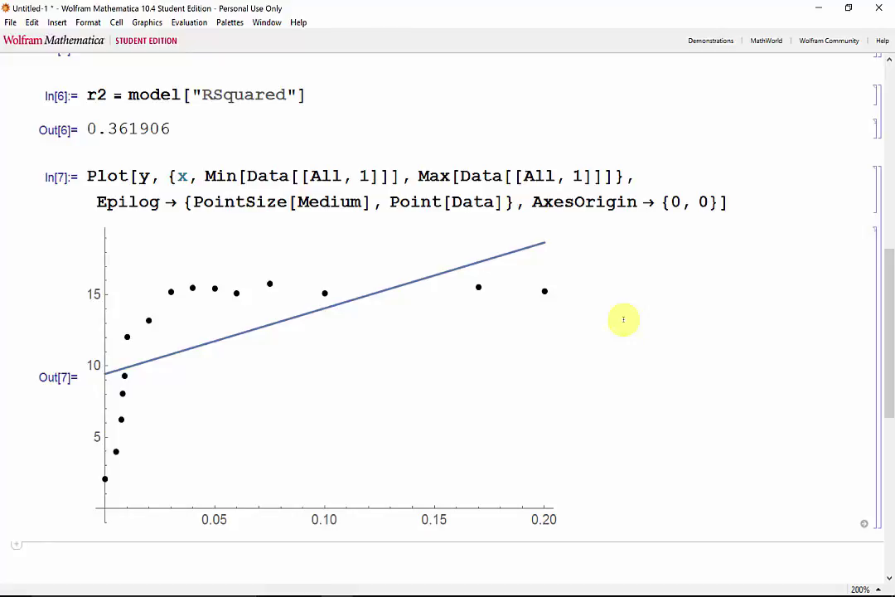
Step: Type the (*NONLINEAR MODEL FIT*) comment below the linear-fit plot and start a new line
{"action": "left_click_drag", "start_coordinate": [889, 400], "coordinate": [890, 560]}
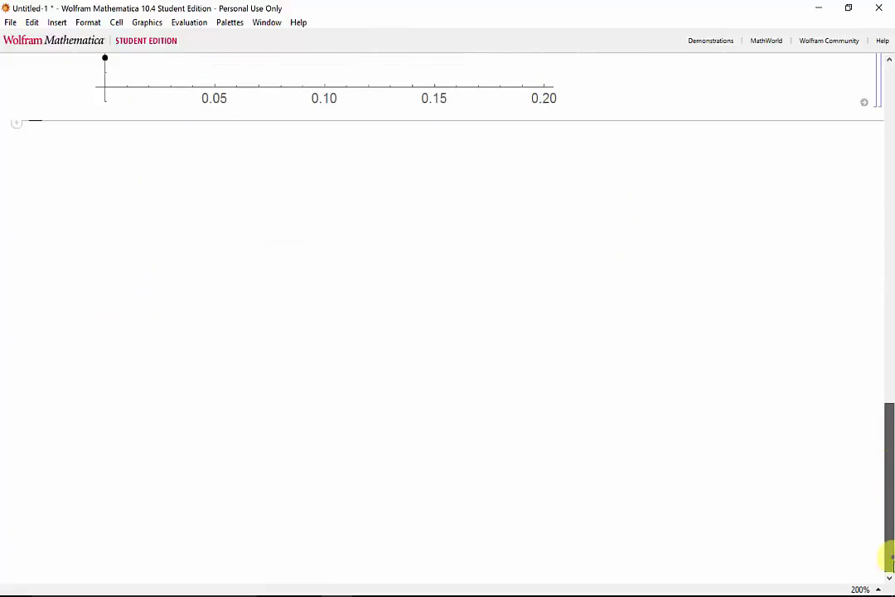
{"action": "type", "text": "("}
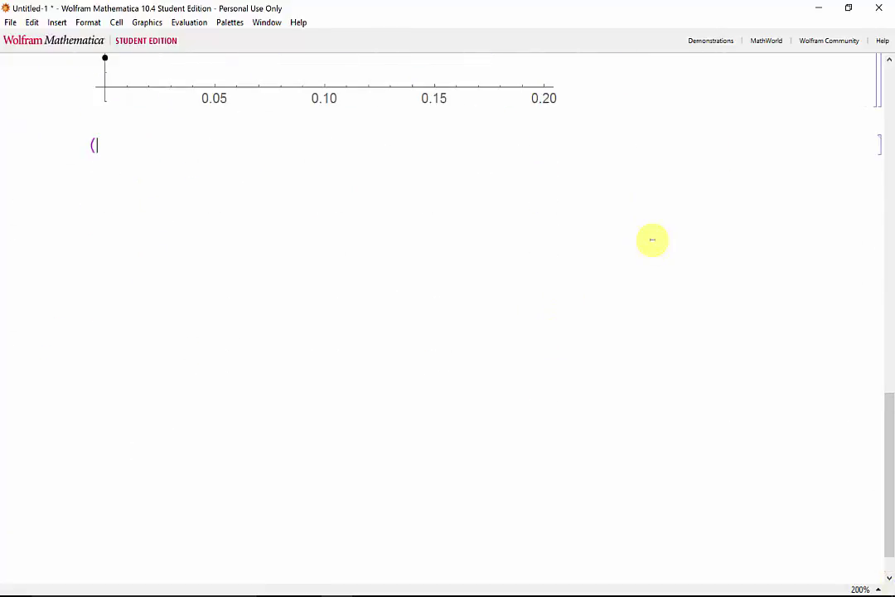
{"action": "type", "text": "*NONLINE"}
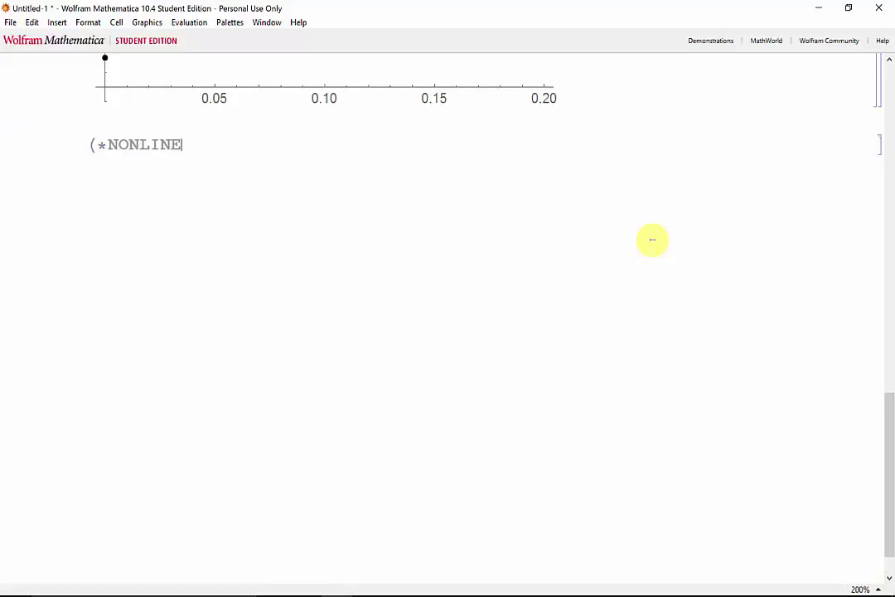
{"action": "type", "text": "AR MODEL FIT"}
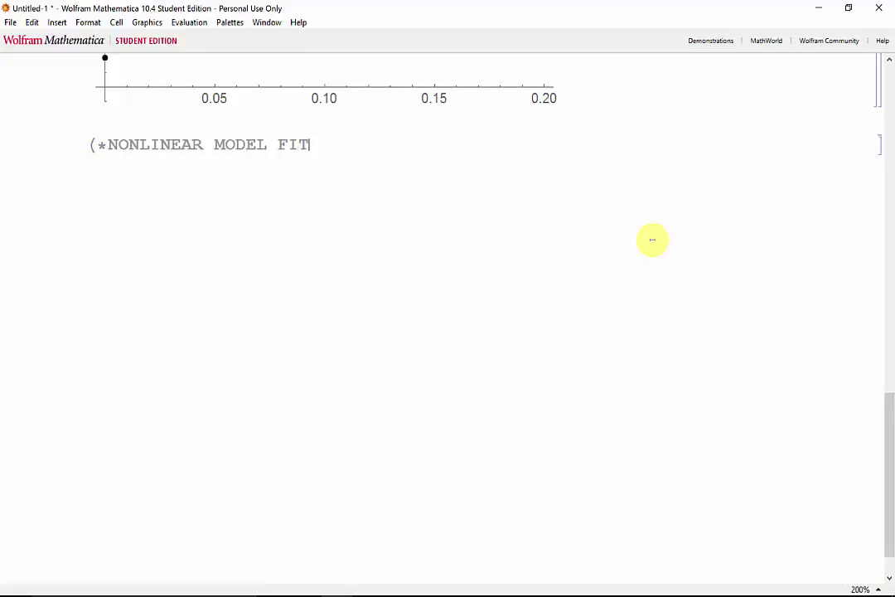
{"action": "type", "text": "*)"}
{"action": "key", "text": "Return"}
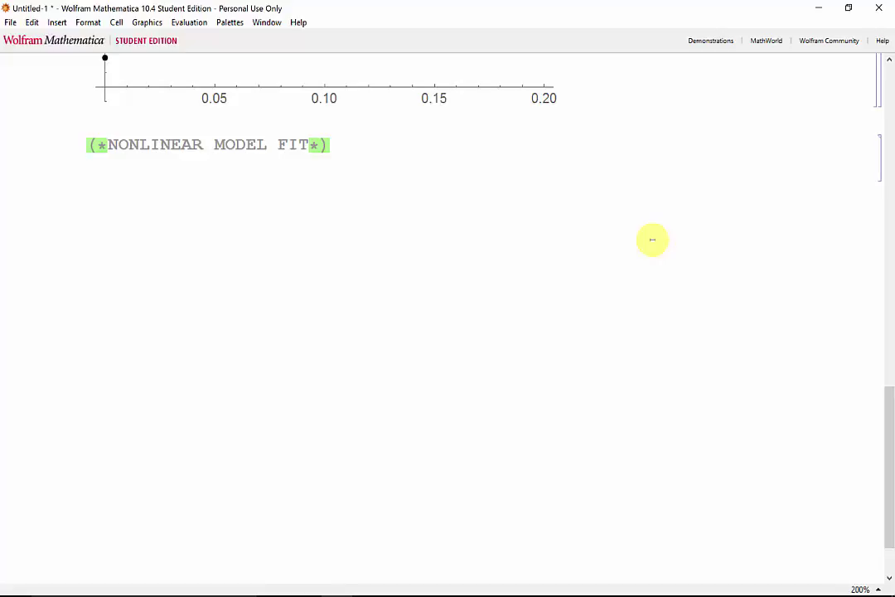
Step: Write Print["NonlinearModelFit[Data,Expression,{{par1,par1_0},...},var,MaxIterations->NMax]"] as a syntax reminder, correcting typos
{"action": "type", "text": "Pr"}
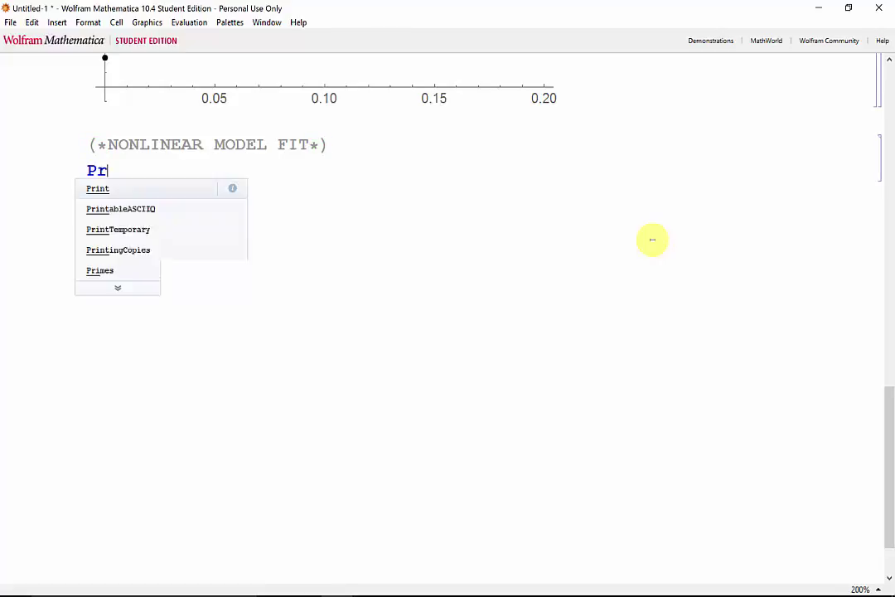
{"action": "type", "text": "int[\"Nonlin"}
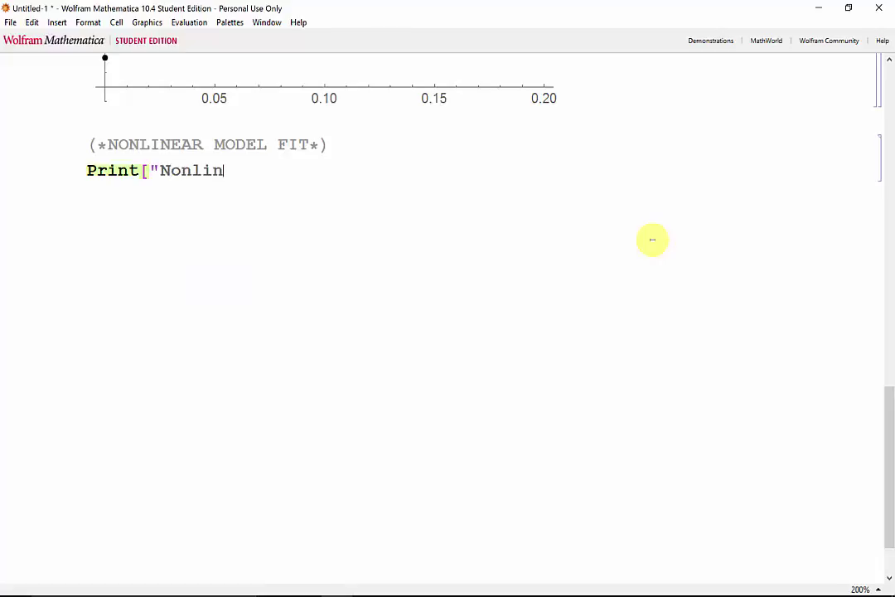
{"action": "type", "text": "earModelFit"}
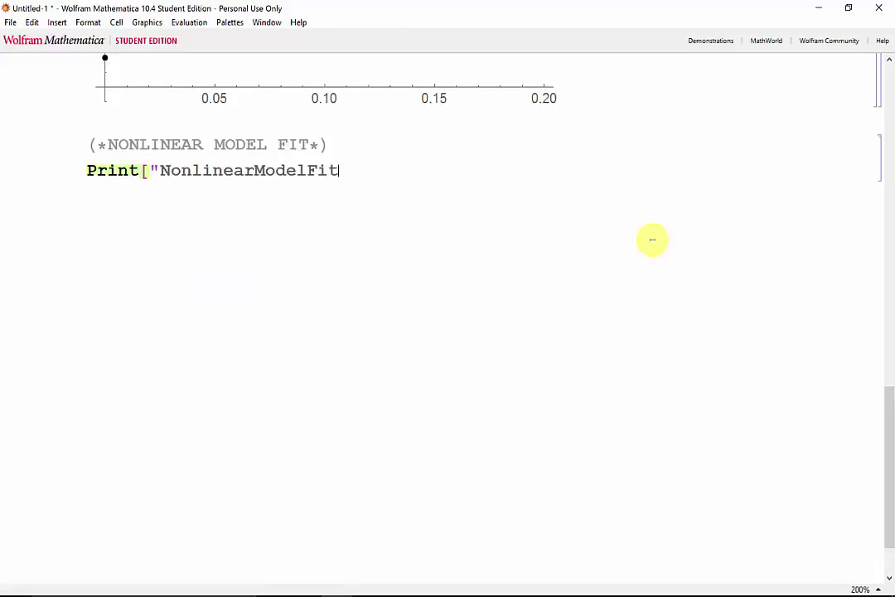
{"action": "type", "text": "[Data,Expre"}
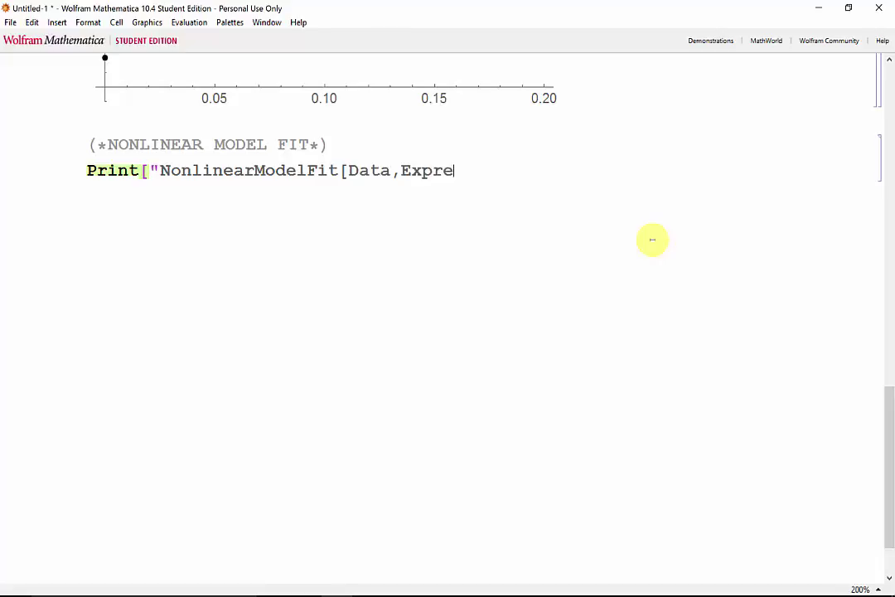
{"action": "type", "text": "ssion,{{"}
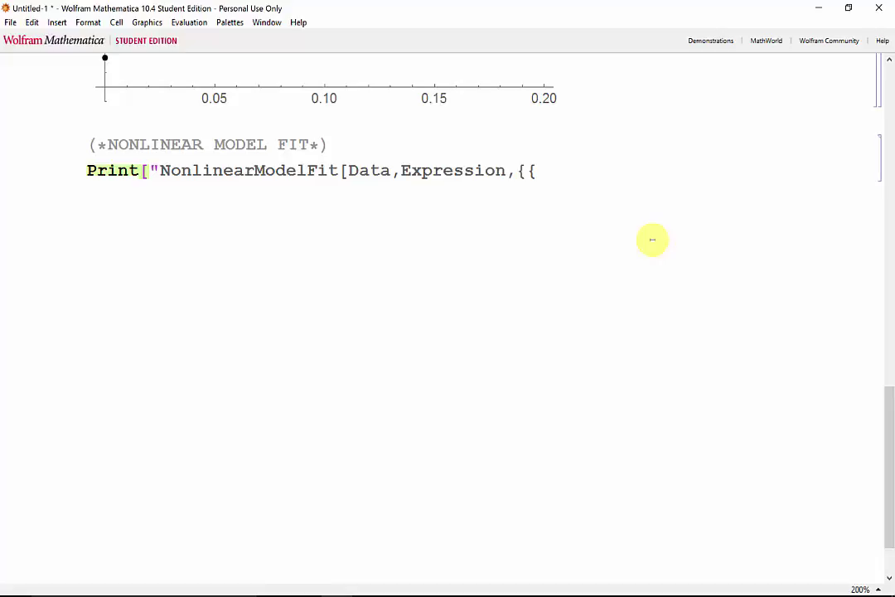
{"action": "type", "text": "par1,p1r"}
{"action": "key", "text": "BackSpace"}
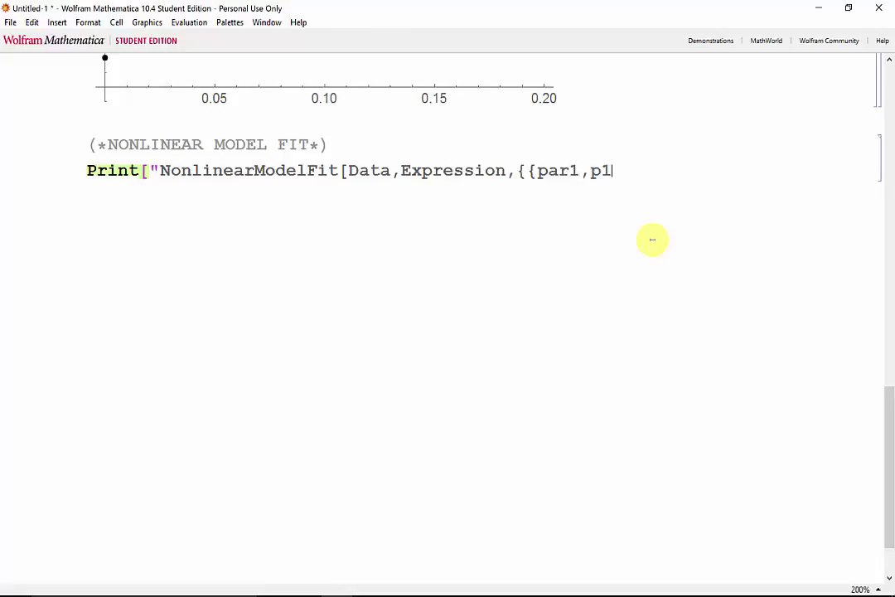
{"action": "key", "text": "BackSpace"}
{"action": "type", "text": "ar1_9"}
{"action": "key", "text": "BackSpace"}
{"action": "type", "text": "0},...},va"}
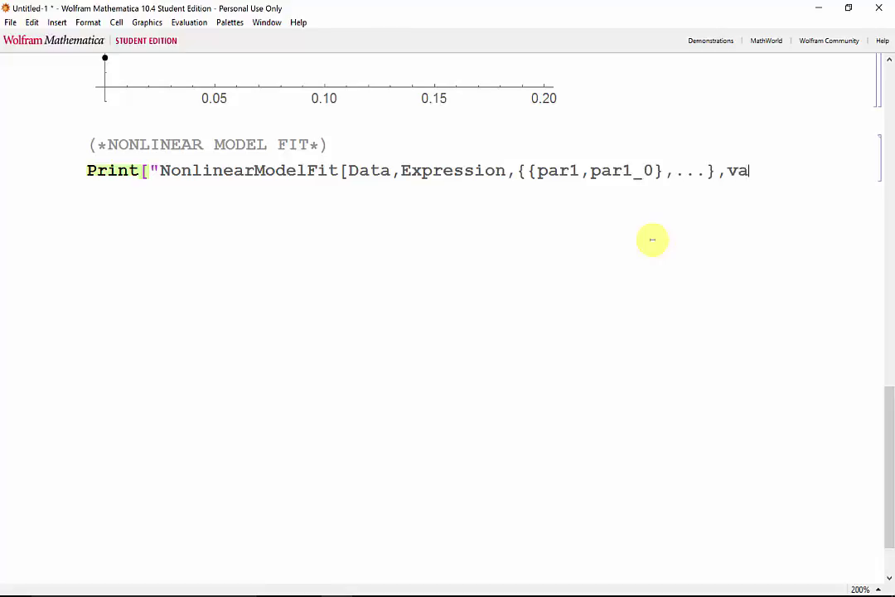
{"action": "type", "text": "r,MaxIter"}
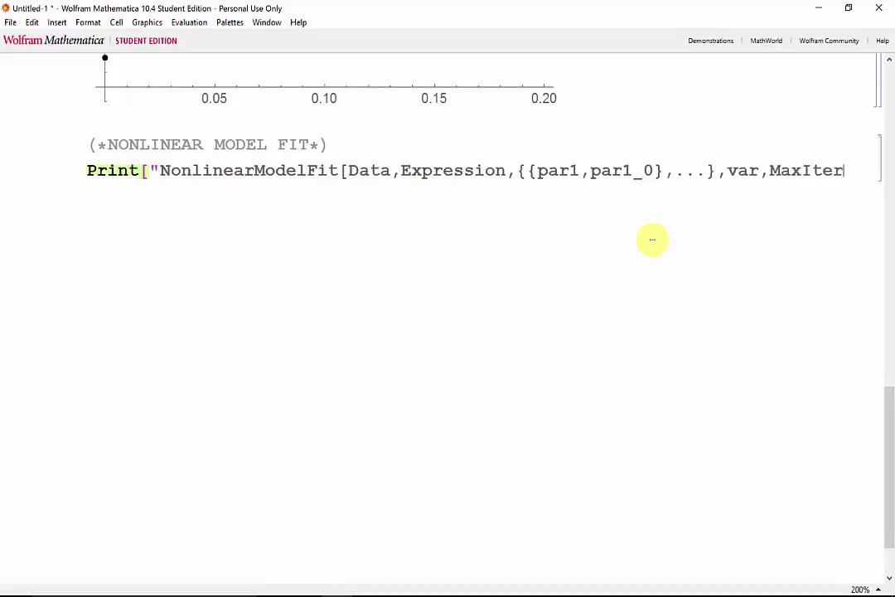
{"action": "type", "text": "ations->"}
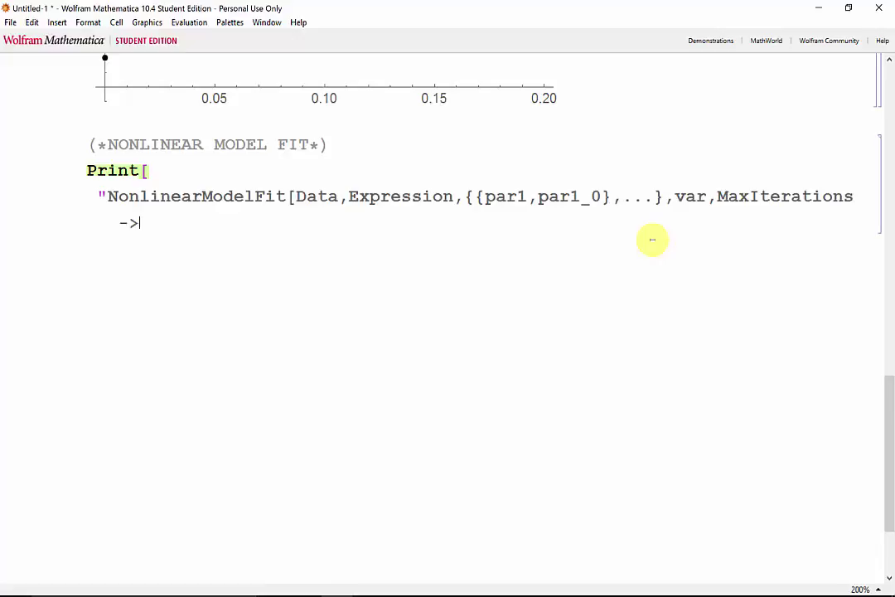
{"action": "type", "text": "NMA"}
{"action": "key", "text": "BackSpace"}
{"action": "type", "text": "ax]\"]"}
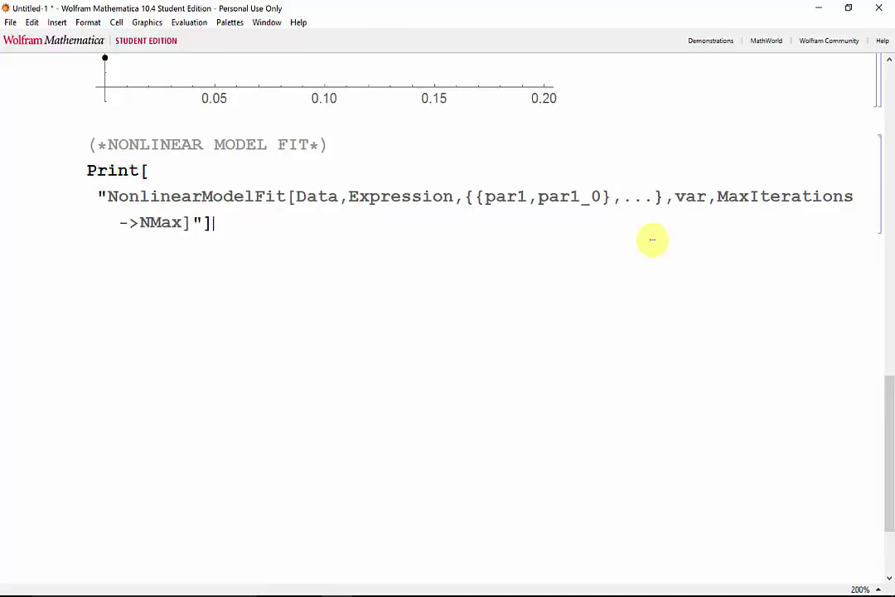
Step: Define f = a1 (1 - E^(-a2*x)) and Par0 = {{a1, 15}, {a2, 100}}, then evaluate the cell
{"action": "key", "text": "Return"}
{"action": "type", "text": "f = a1 (1 "}
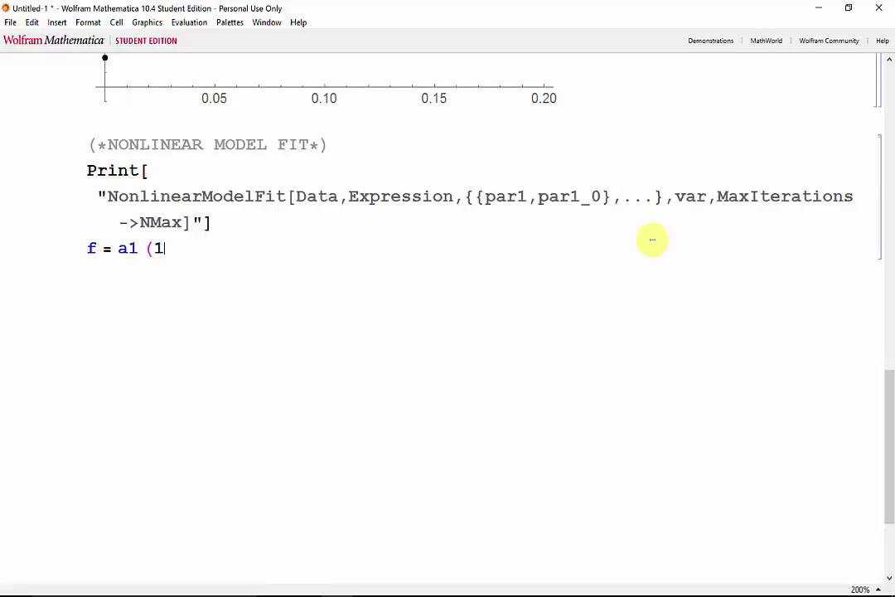
{"action": "type", "text": "- E^ (-a2 * x))"}
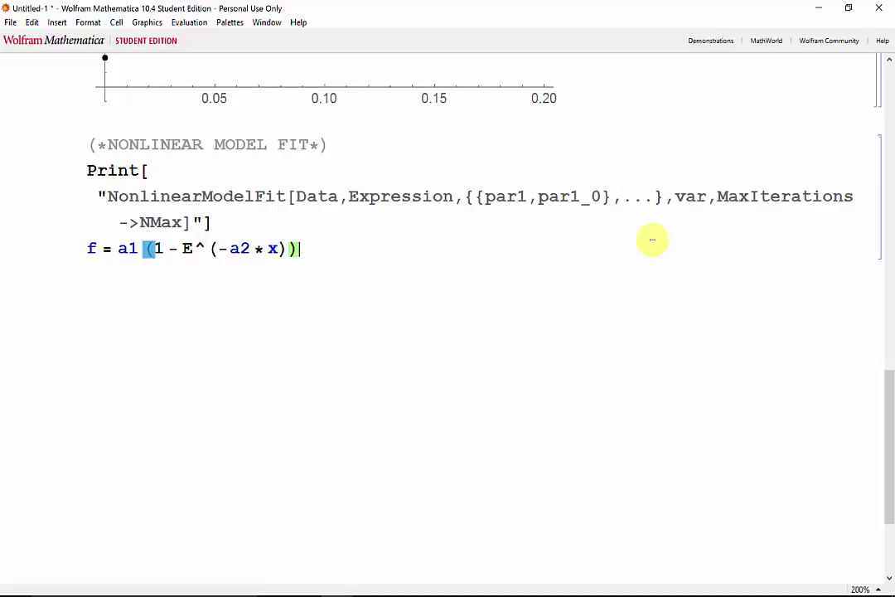
{"action": "key", "text": "Return"}
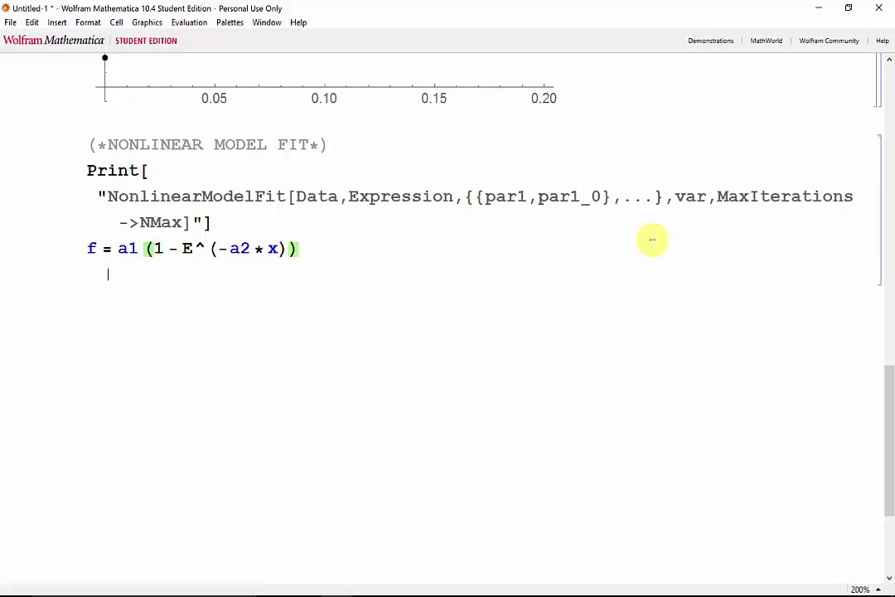
{"action": "type", "text": "Par0 = "}
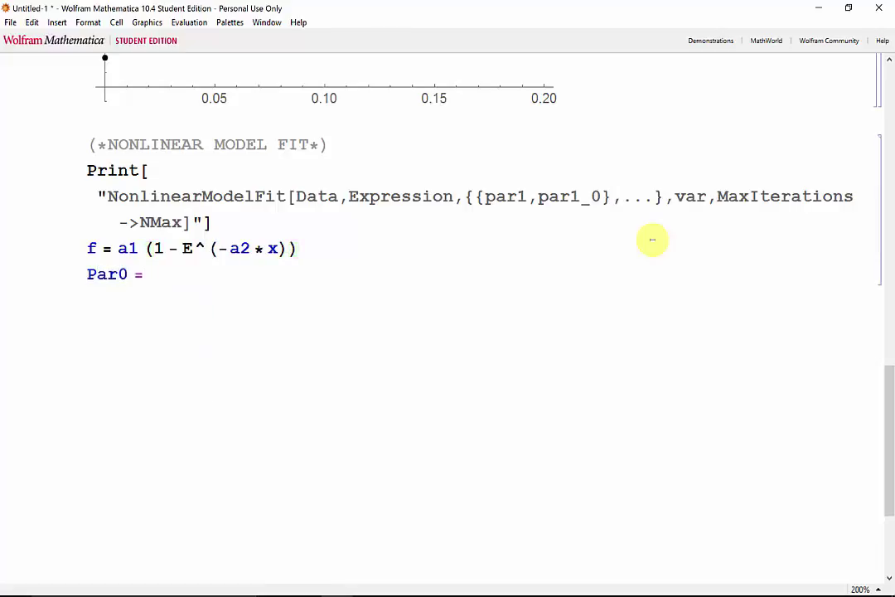
{"action": "type", "text": "{{a1"}
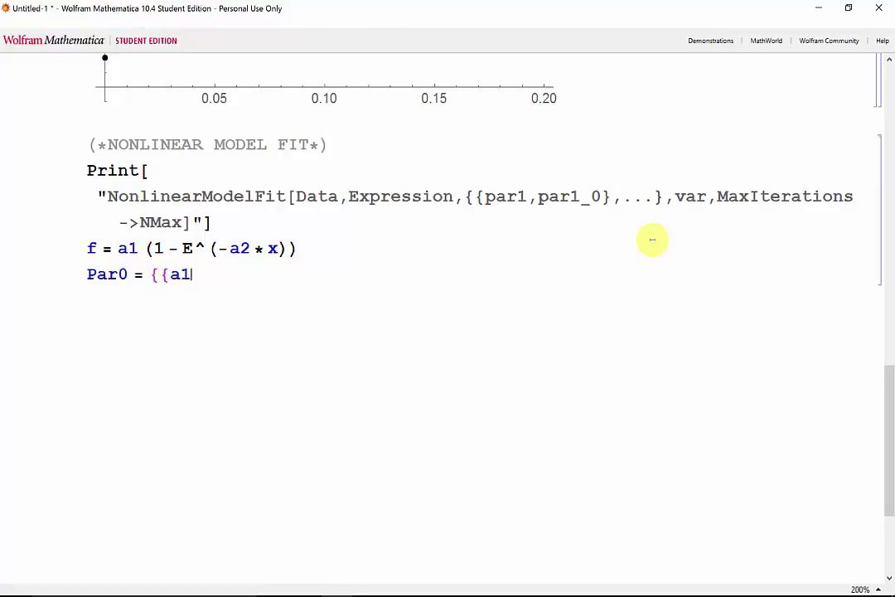
{"action": "type", "text": ", 15},"}
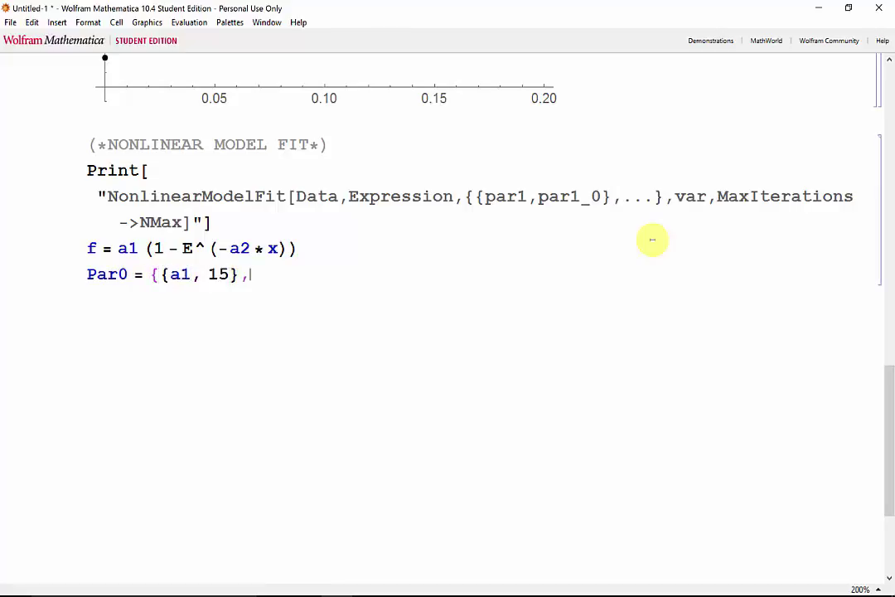
{"action": "type", "text": " {a2, 1"}
{"action": "type", "text": "00}}"}
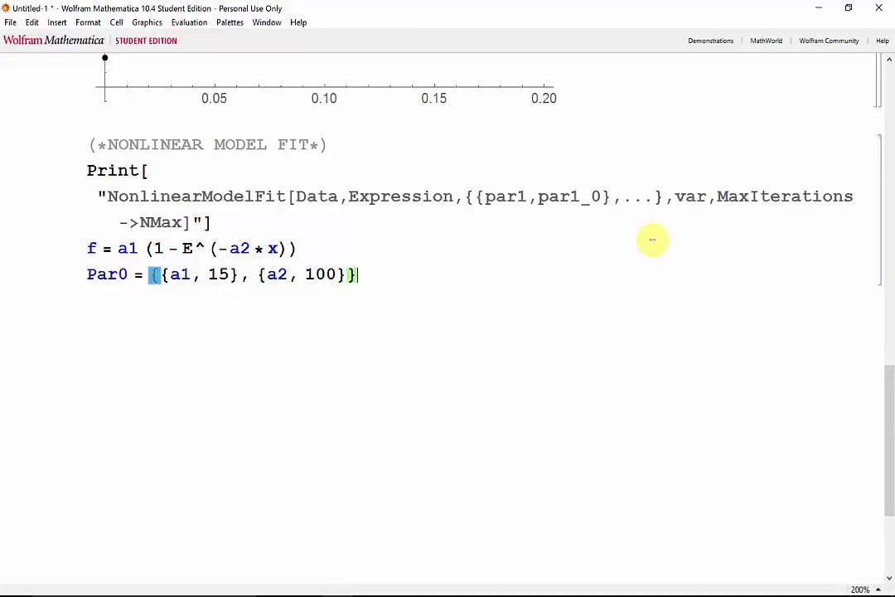
{"action": "key", "text": "shift+Return"}
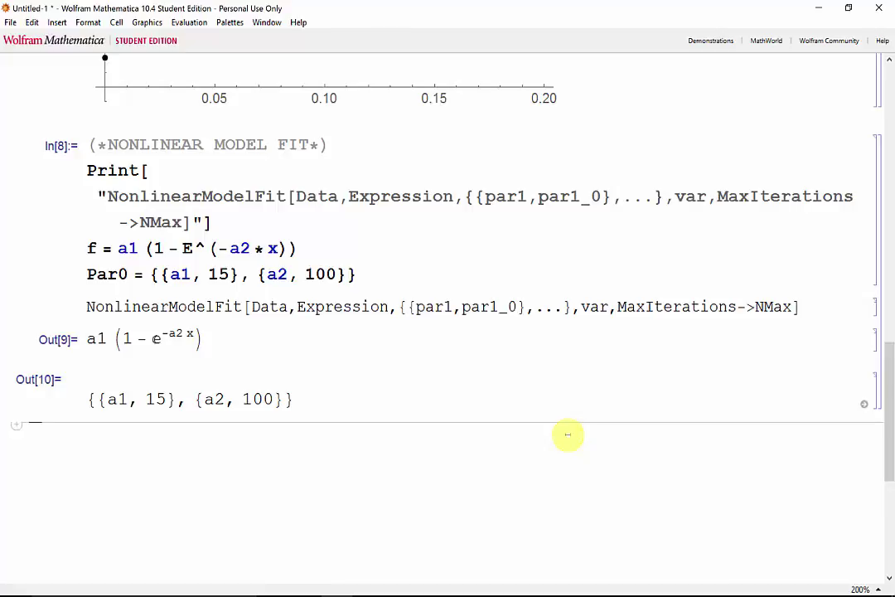
Step: Evaluate Model = NonlinearModelFit[Data, f, Par0, x, MaxIterations -> 1000], giving 15.5624 (1 - e^(-18 x))
{"action": "type", "text": "No"}
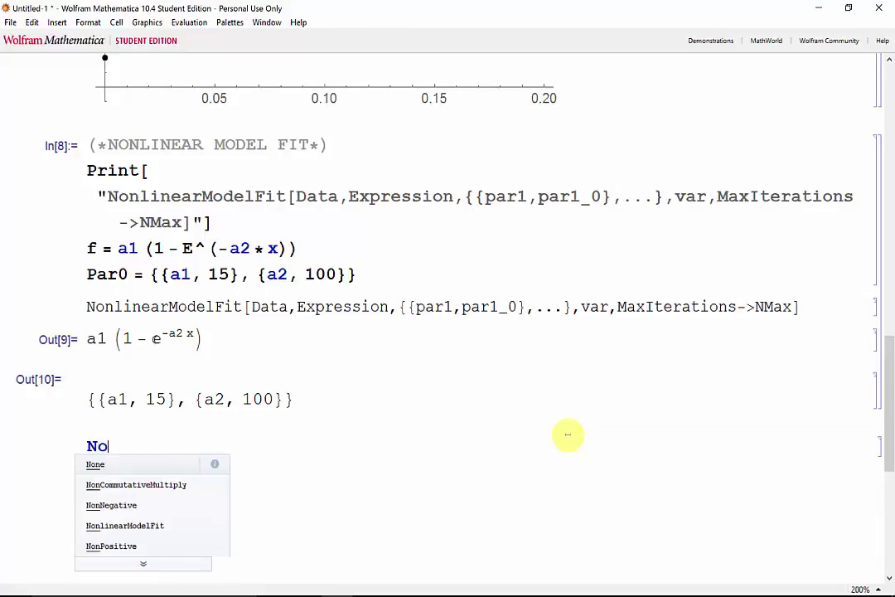
{"action": "type", "text": "nlinear"}
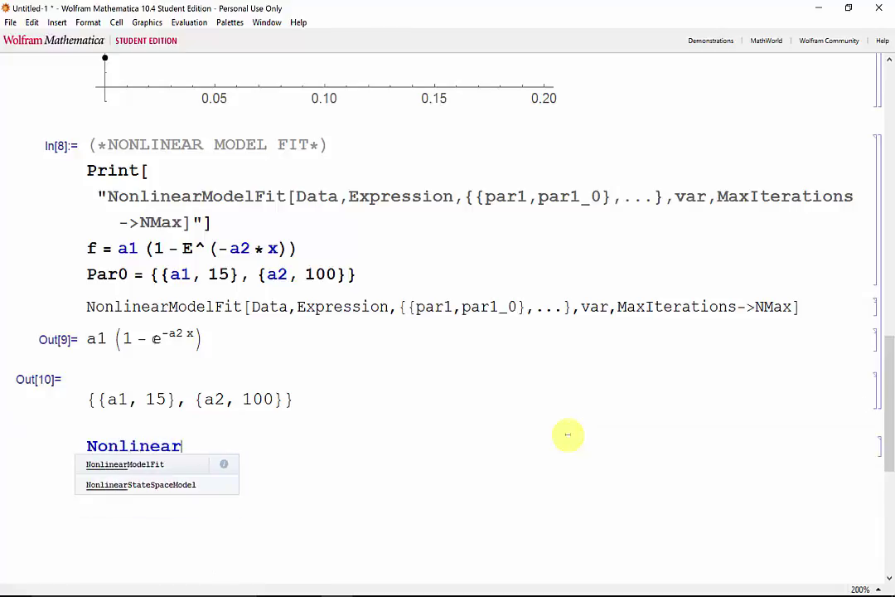
{"action": "type", "text": "ModelFit"}
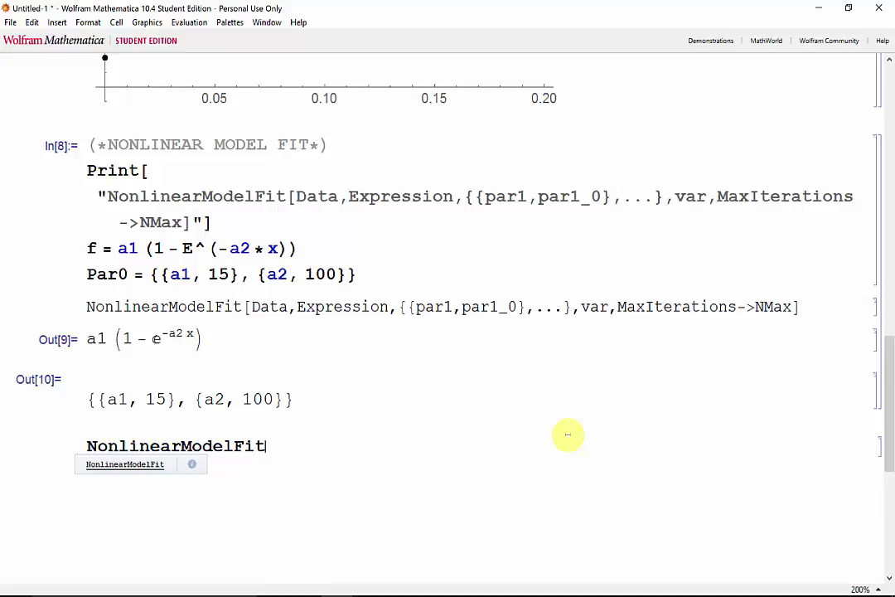
{"action": "type", "text": "[Data,"}
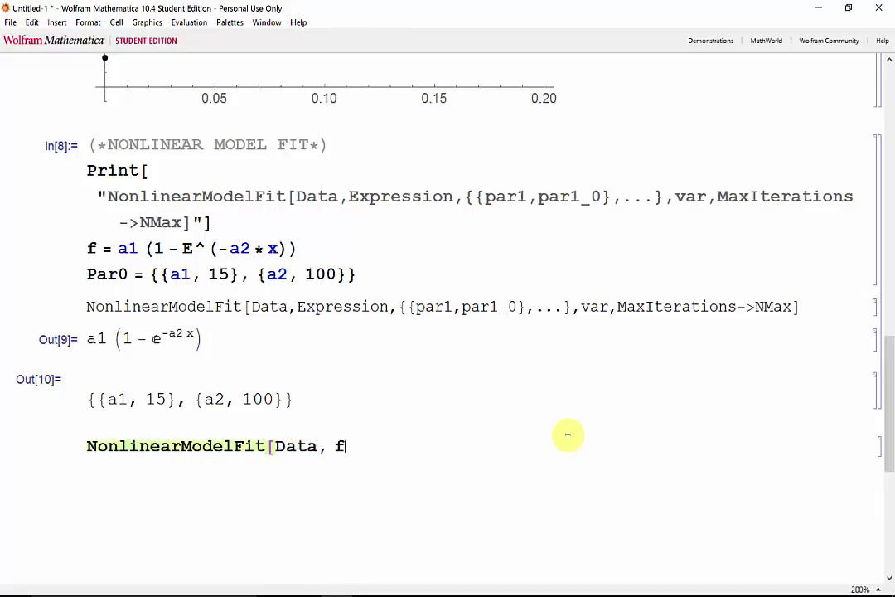
{"action": "type", "text": " f, Par0"}
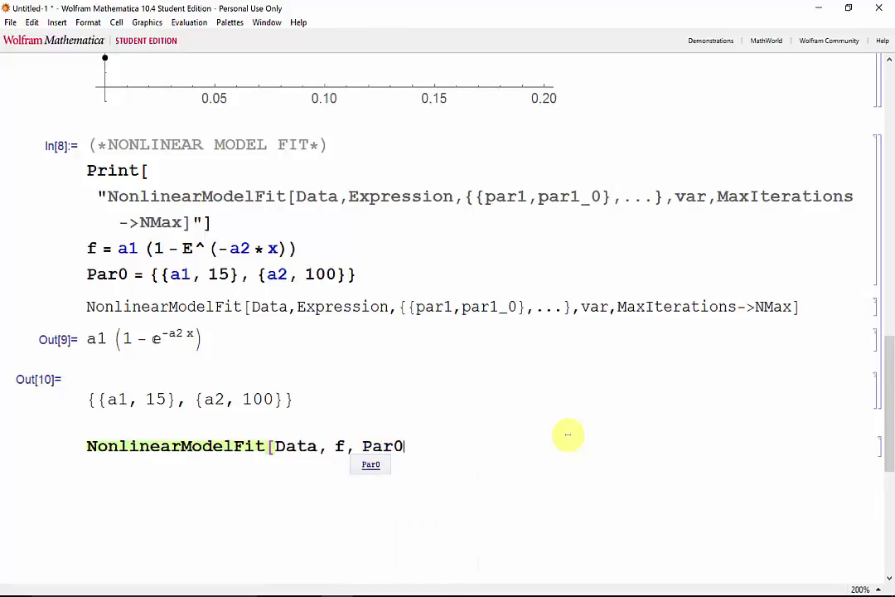
{"action": "type", "text": ", x"}
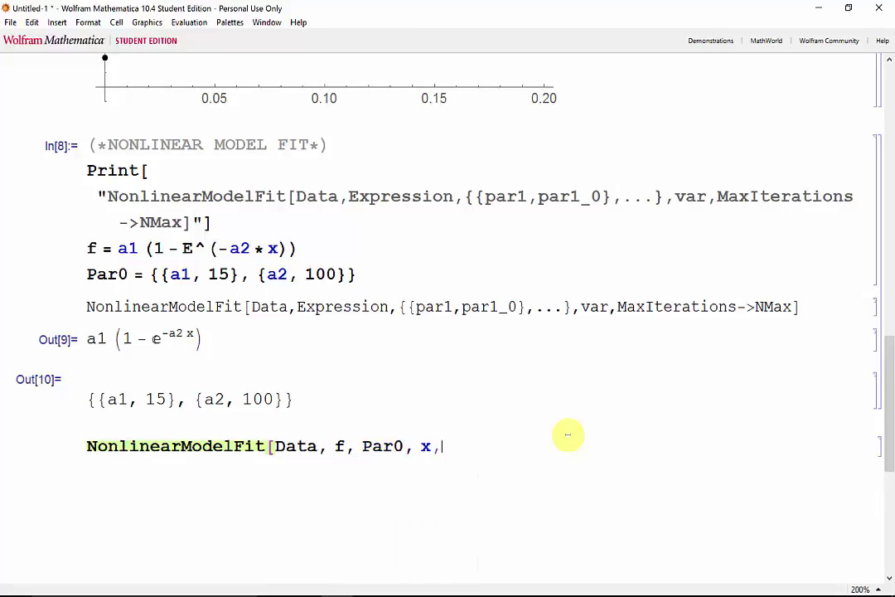
{"action": "type", "text": ", MaxIte"}
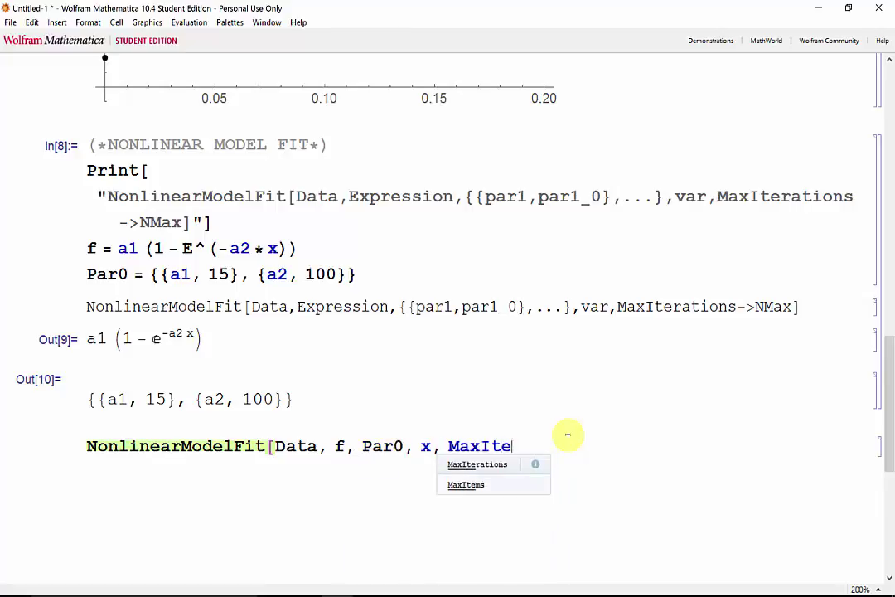
{"action": "type", "text": "rations ->10"}
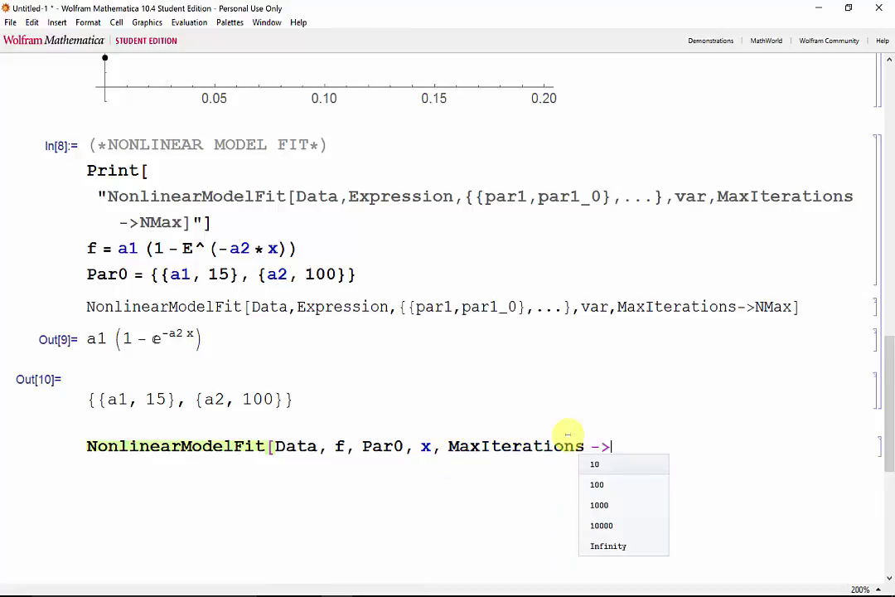
{"action": "type", "text": "00]"}
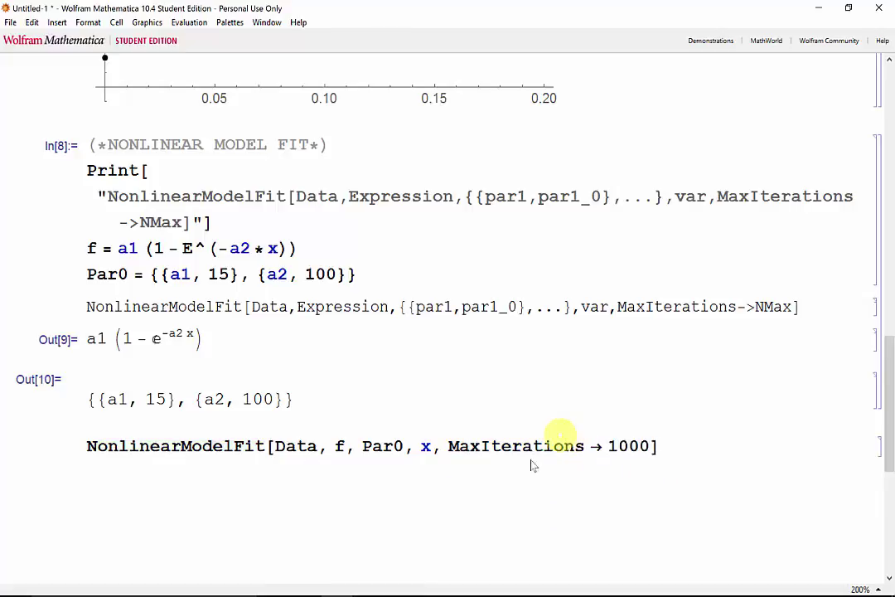
{"action": "left_click", "coordinate": [86, 446]}
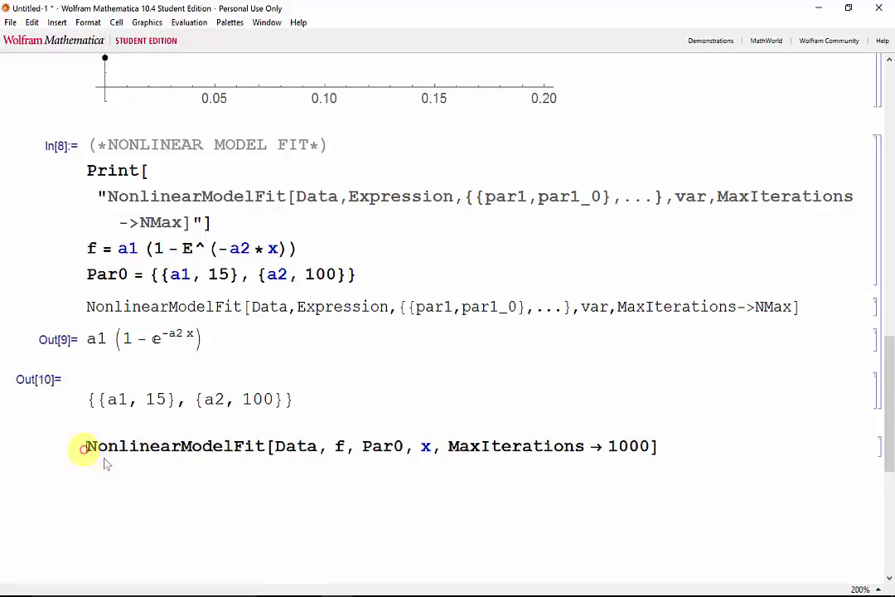
{"action": "type", "text": "Model"}
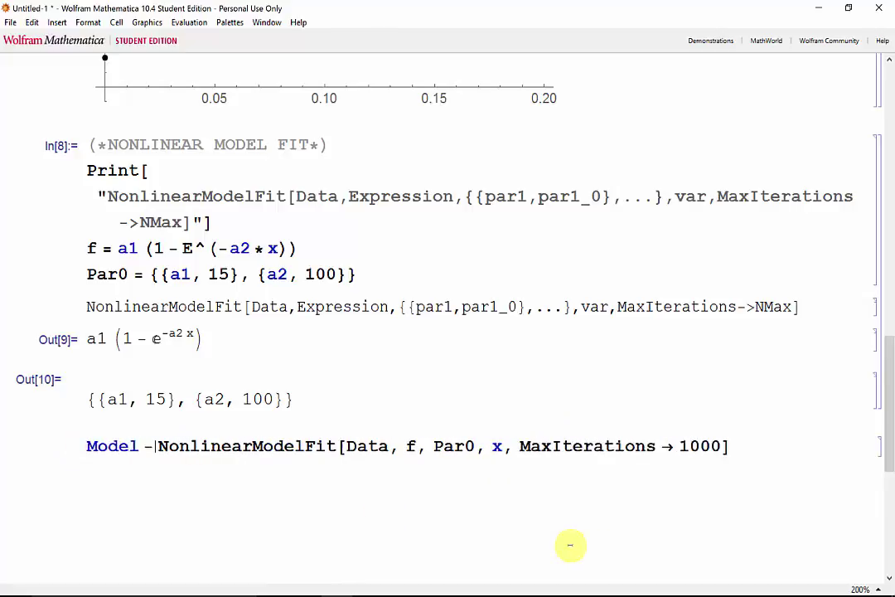
{"action": "type", "text": " ="}
{"action": "key", "text": "shift+Return"}
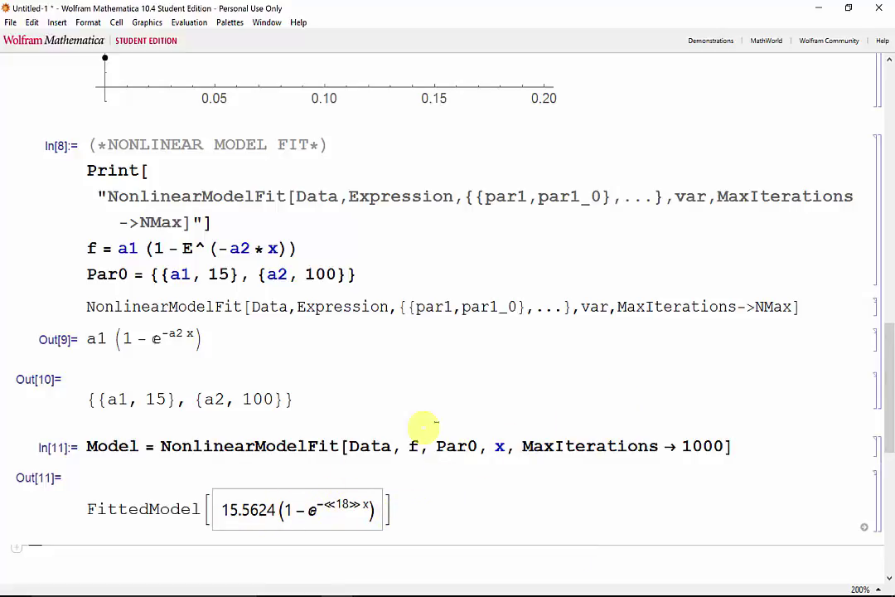
{"action": "scroll", "coordinate": [447, 399], "scroll_direction": "down", "scroll_amount": 3}
Step: Add an "Equation" label and y1 = Model["BestFit"] in a new cell
{"action": "scroll", "coordinate": [400, 418], "scroll_direction": "down", "scroll_amount": 3}
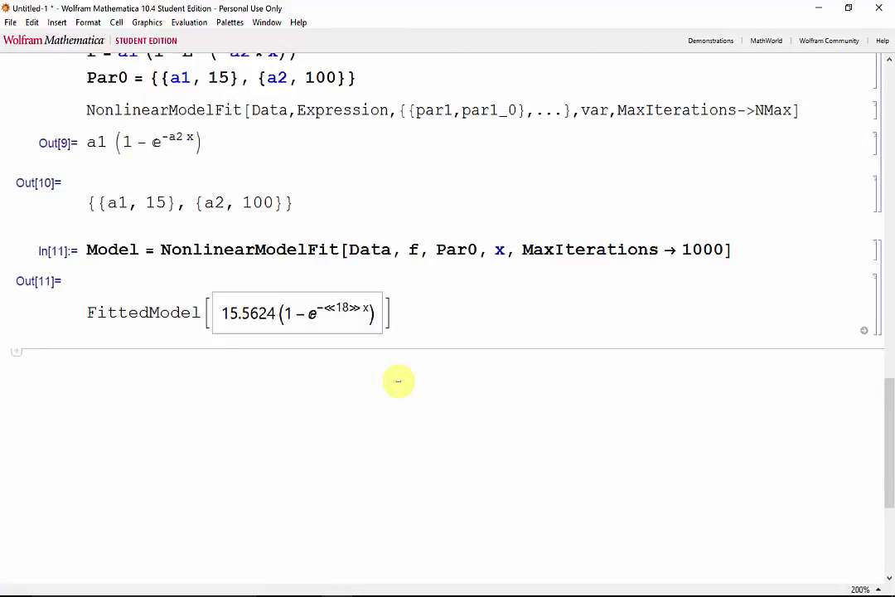
{"action": "type", "text": "Pr"}
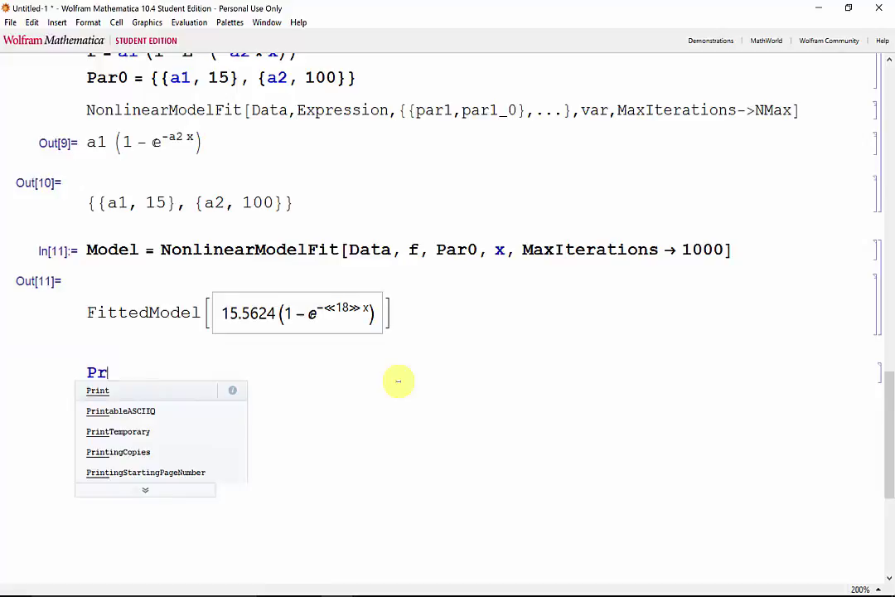
{"action": "type", "text": "int[\"Equation\"]"}
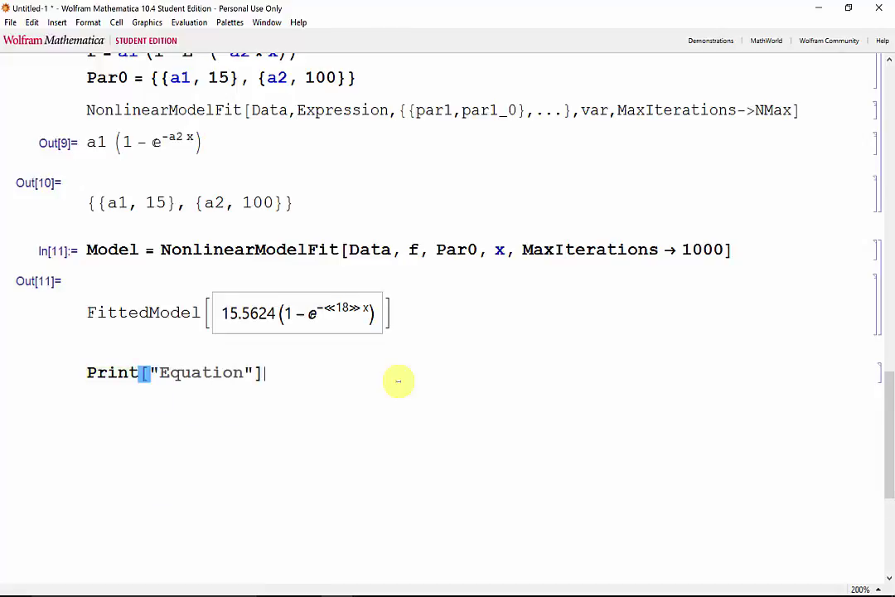
{"action": "key", "text": "Return"}
{"action": "type", "text": "y1 ="}
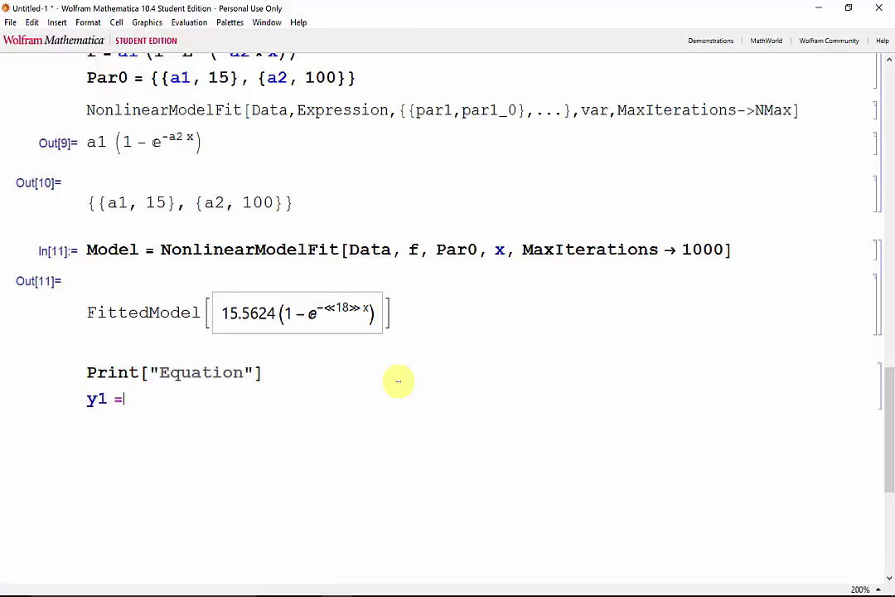
{"action": "type", "text": " Model"}
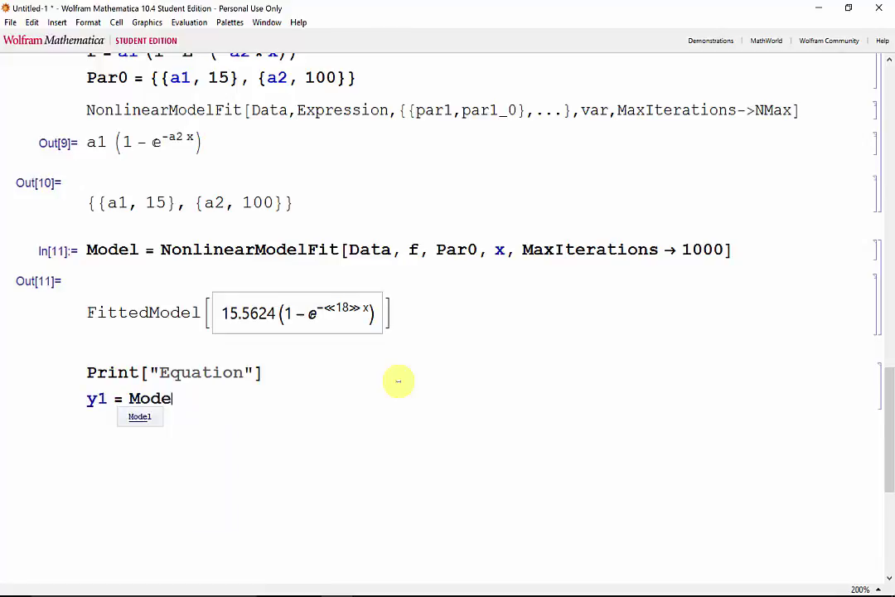
{"action": "type", "text": "[\"Be"}
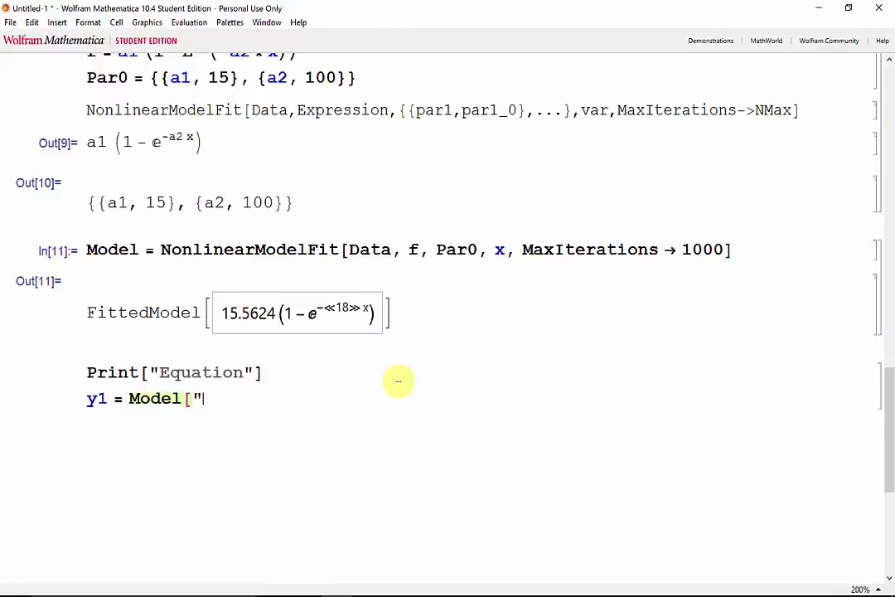
{"action": "type", "text": "stFot"}
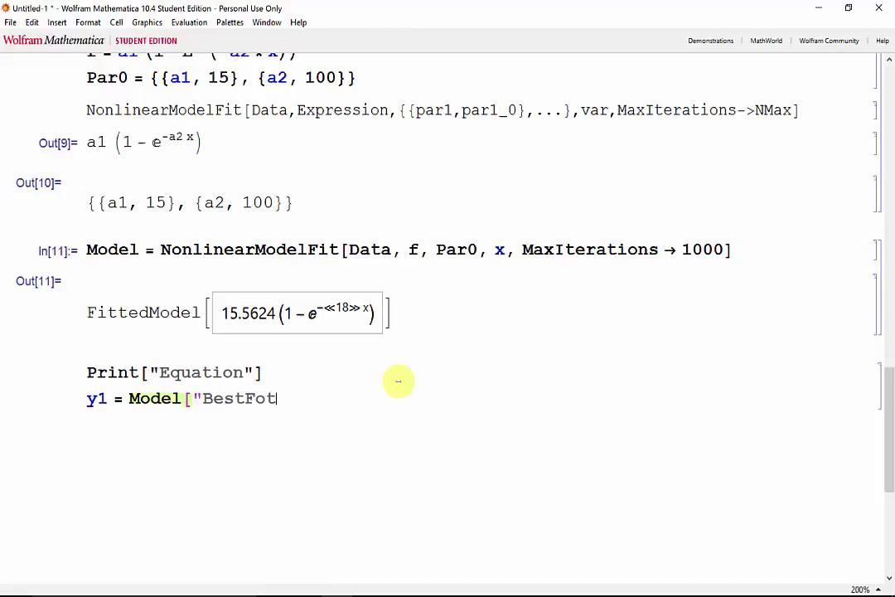
{"action": "key", "text": "BackSpace"}
{"action": "key", "text": "BackSpace"}
{"action": "type", "text": "it\"]"}
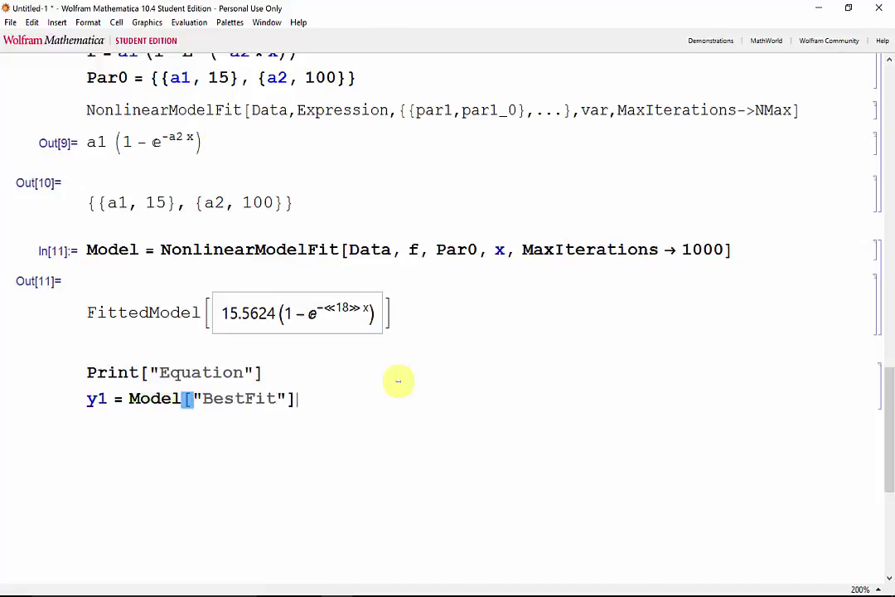
{"action": "key", "text": "Return"}
Step: Add an "RSquared" label and R2 = Model["RSquared"], removing the stray bracket
{"action": "type", "text": "Pr"}
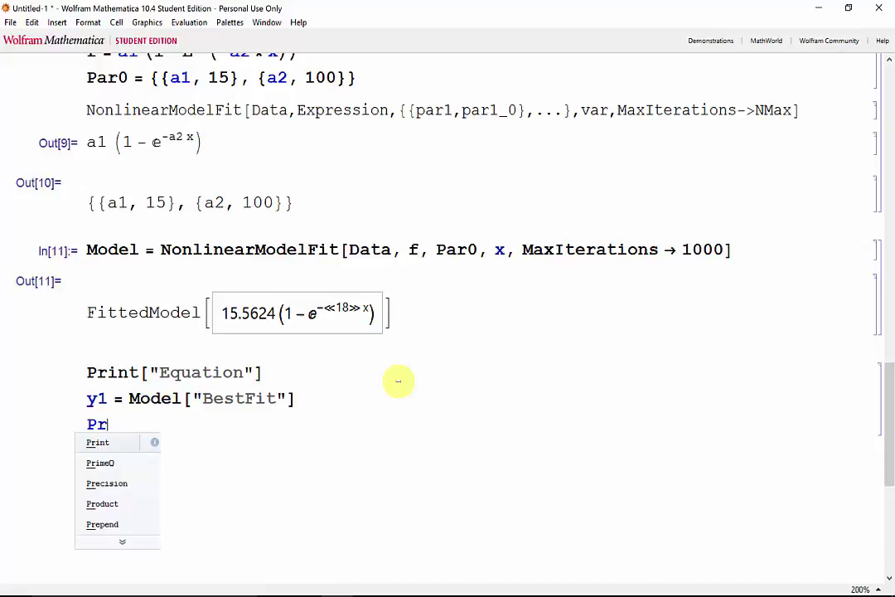
{"action": "type", "text": "int[\"R"}
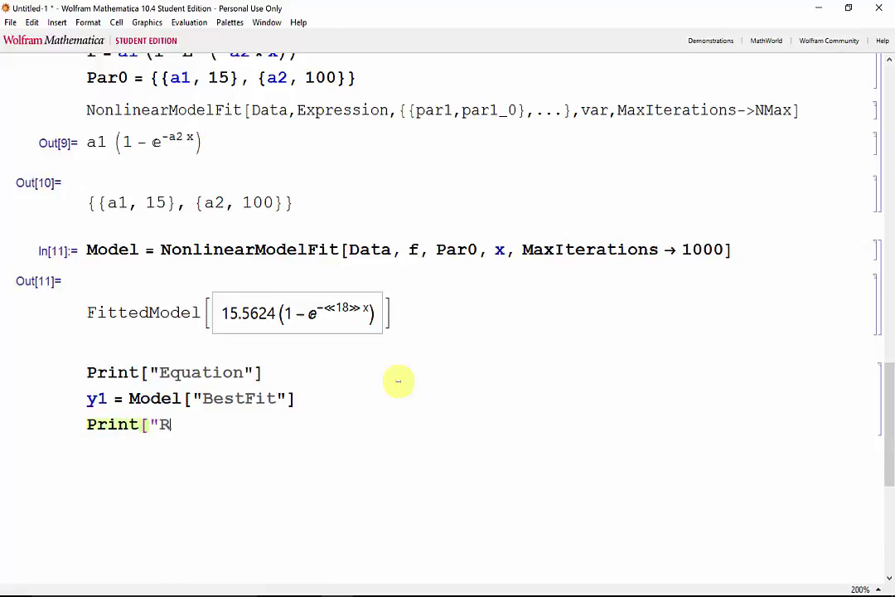
{"action": "type", "text": "Squared\"]"}
{"action": "key", "text": "Return"}
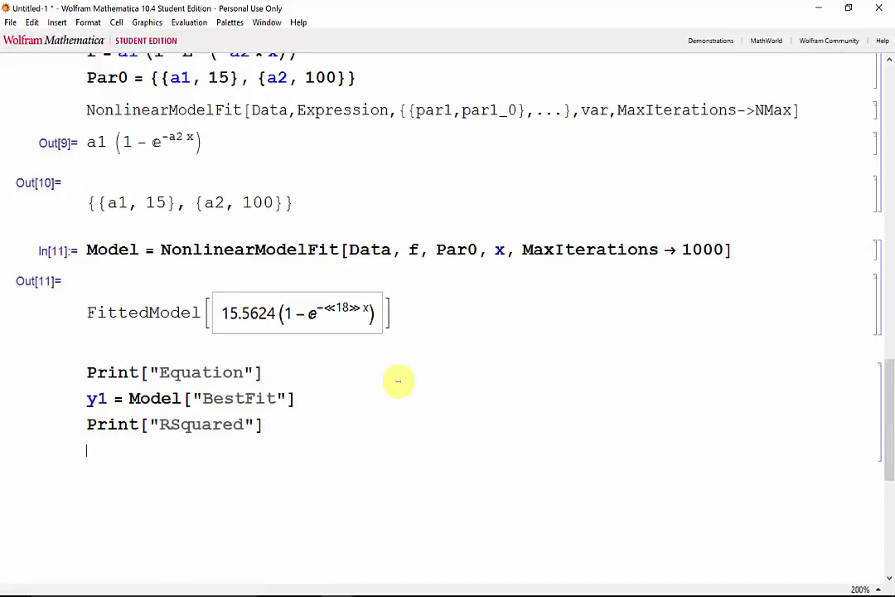
{"action": "type", "text": "R2 = Model"}
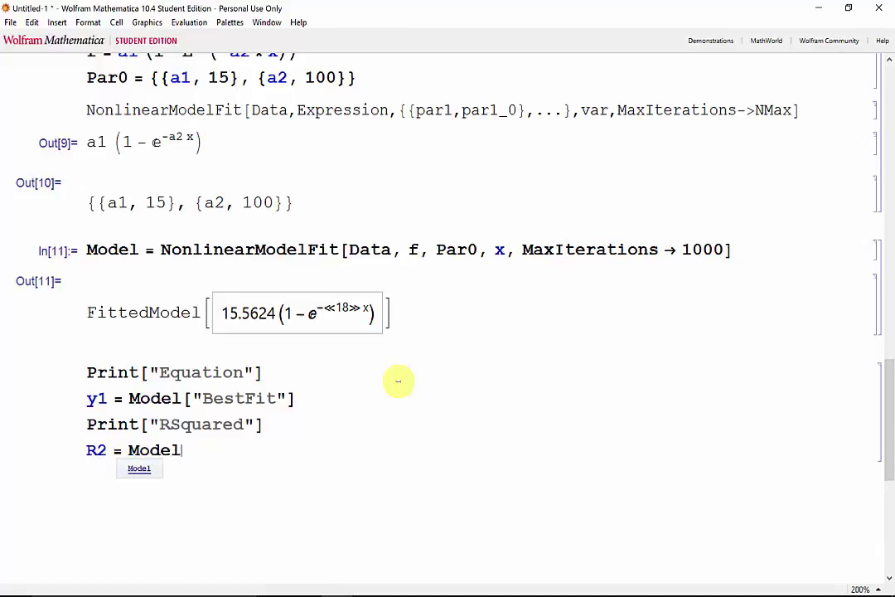
{"action": "type", "text": "[\"R"}
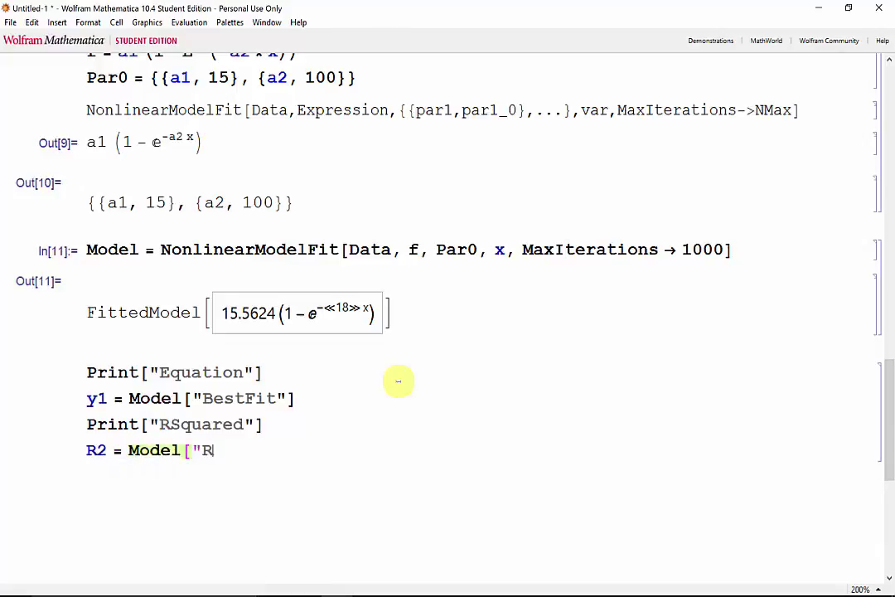
{"action": "type", "text": "Squared\"]["}
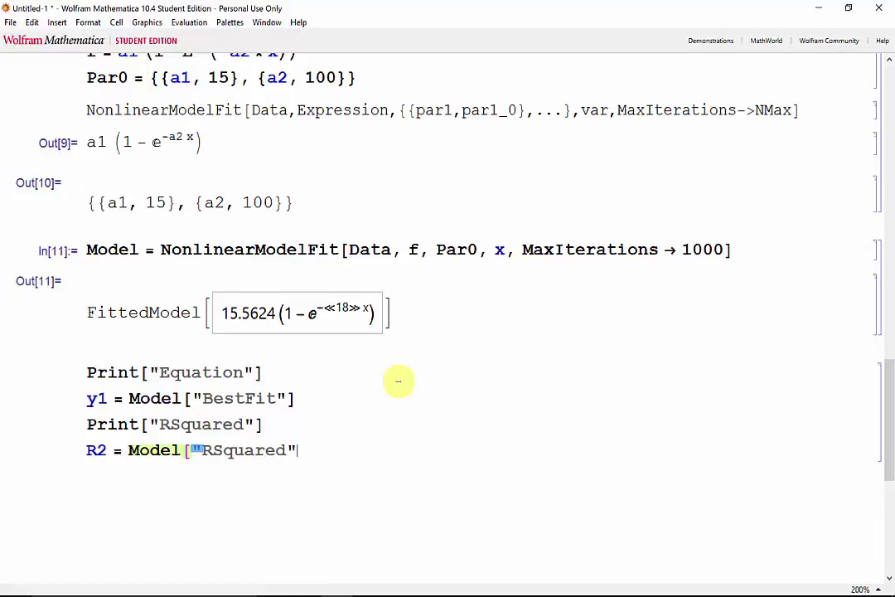
{"action": "key", "text": "Return"}
{"action": "key", "text": "BackSpace"}
{"action": "key", "text": "BackSpace"}
{"action": "key", "text": "Return"}
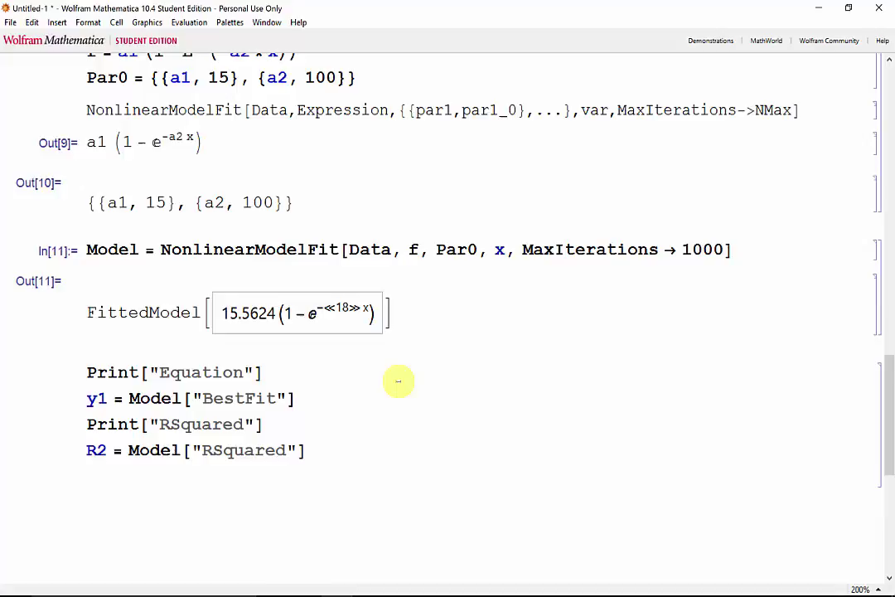
Step: Add a "Parameters" label and par = Model["BestFitParameters"]
{"action": "type", "text": "Pr"}
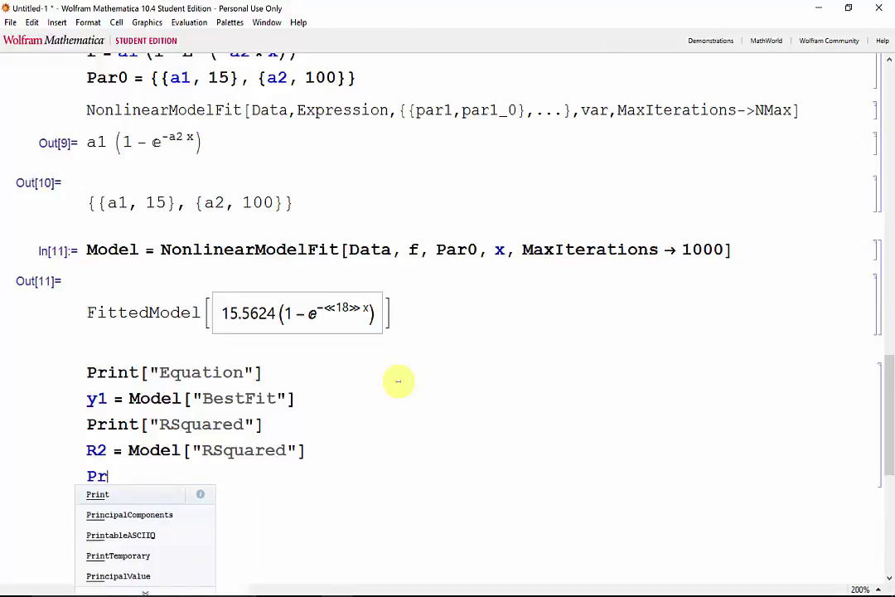
{"action": "type", "text": "int[\"Param"}
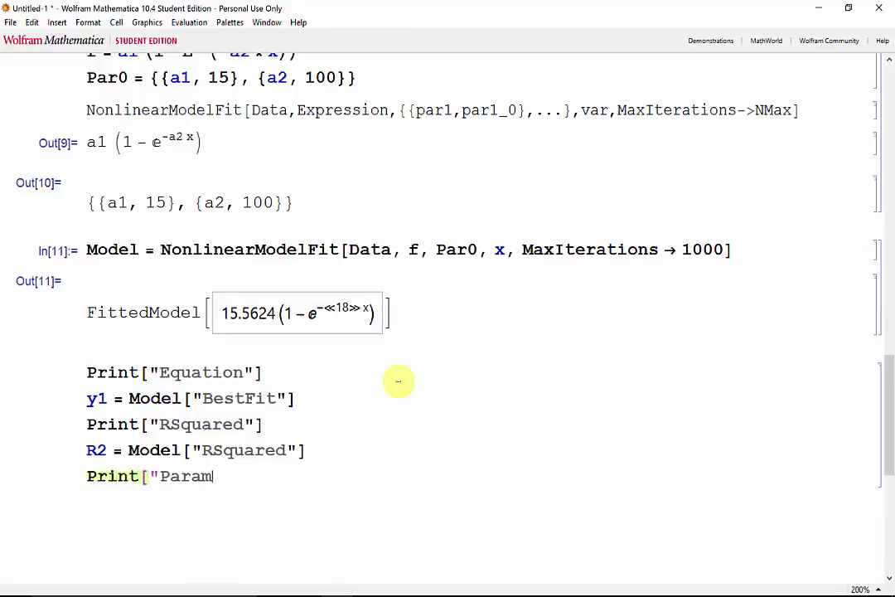
{"action": "type", "text": "eters\"]"}
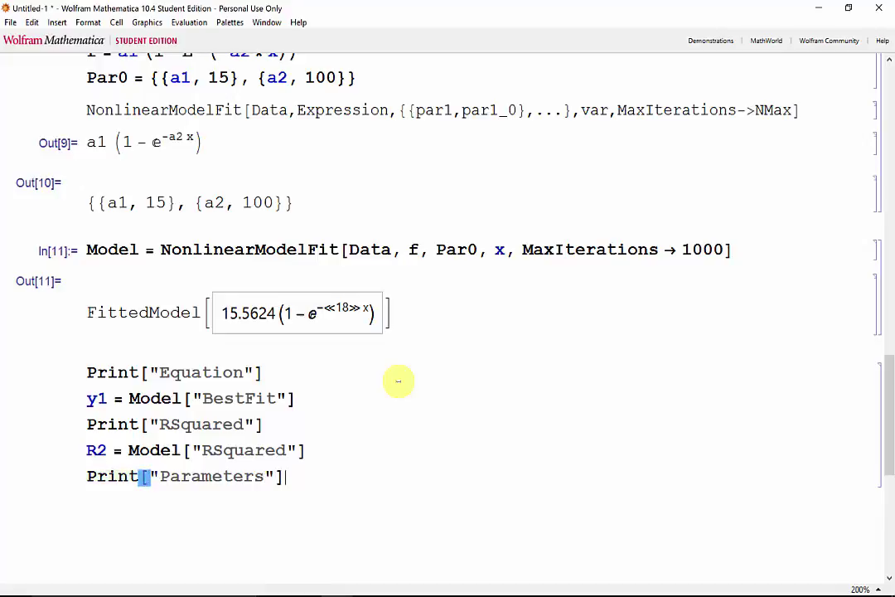
{"action": "key", "text": "Return"}
{"action": "type", "text": "pa"}
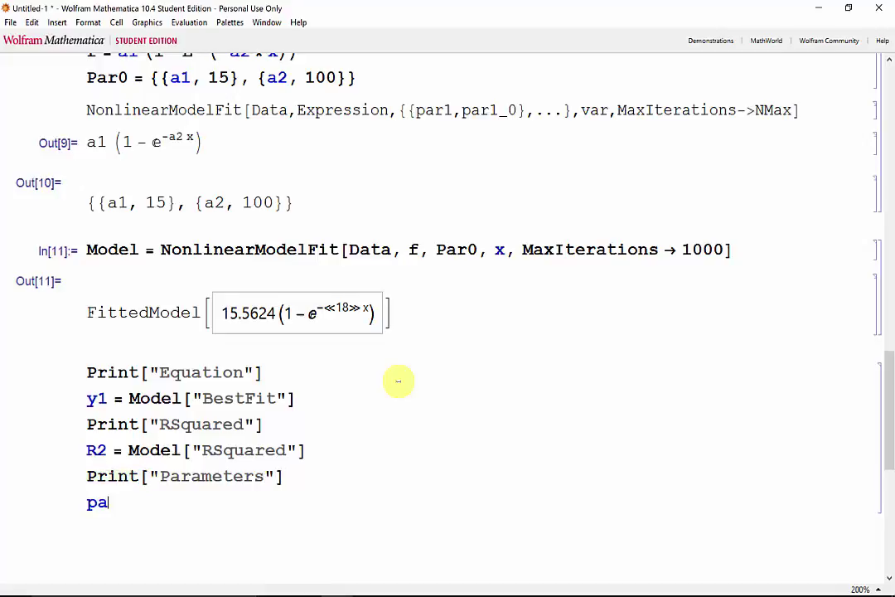
{"action": "type", "text": "r = Mo"}
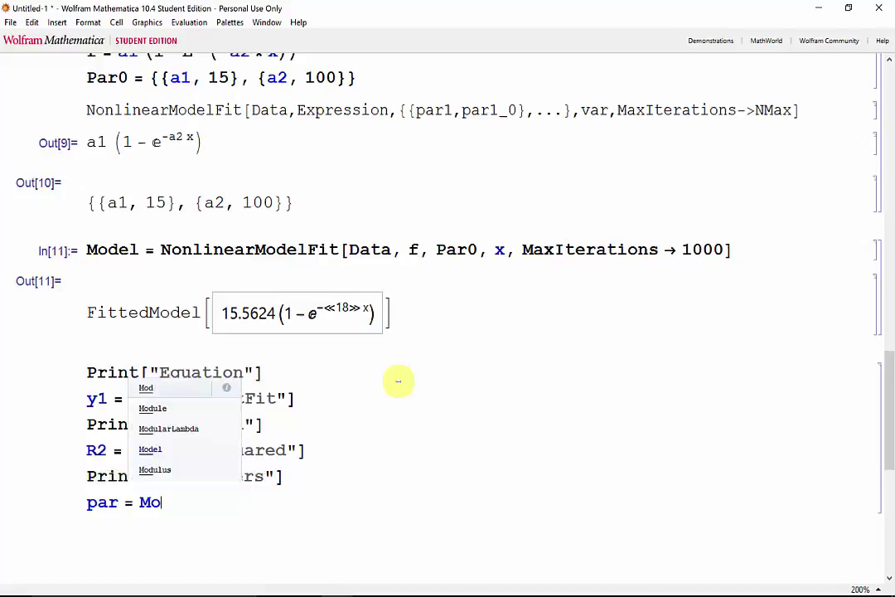
{"action": "type", "text": "del[\"Best"}
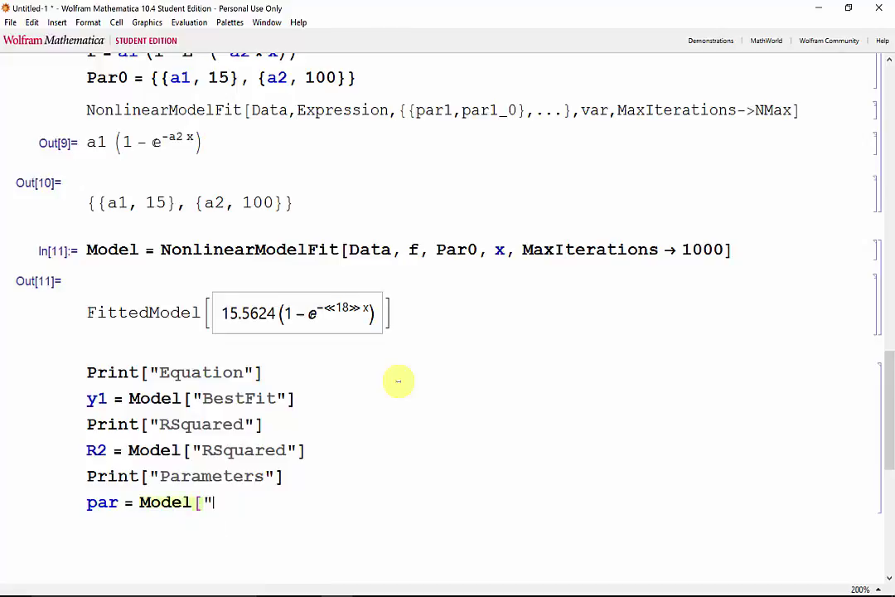
{"action": "type", "text": "Fit"}
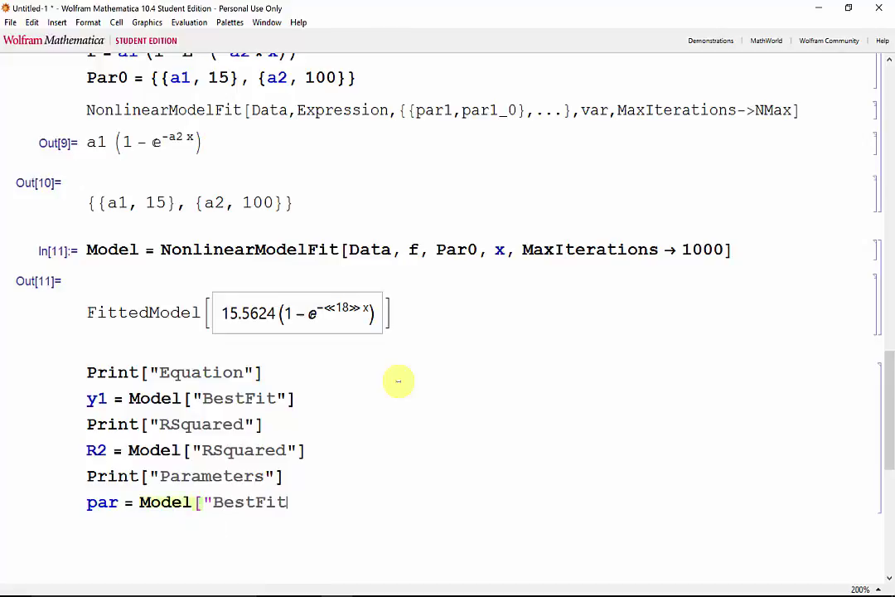
{"action": "type", "text": "Parameters\""}
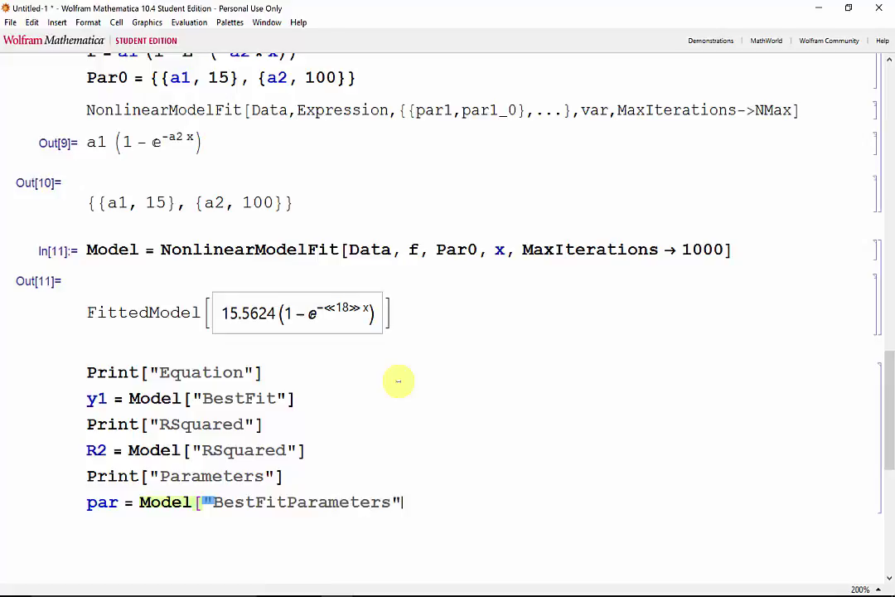
{"action": "type", "text": "]"}
{"action": "key", "text": "shift+Return"}
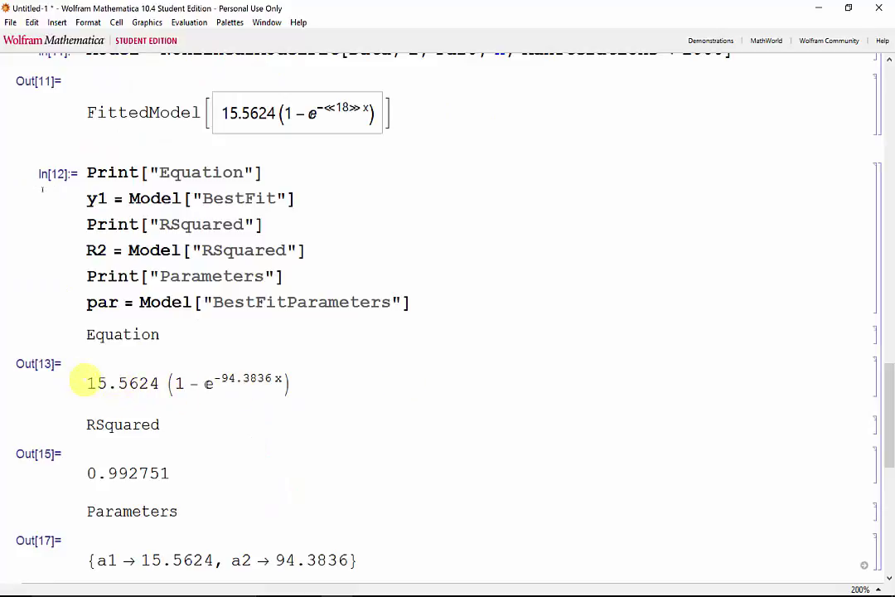
{"action": "left_click_drag", "start_coordinate": [80, 381], "coordinate": [334, 387]}
{"action": "left_click_drag", "start_coordinate": [236, 474], "coordinate": [65, 472]}
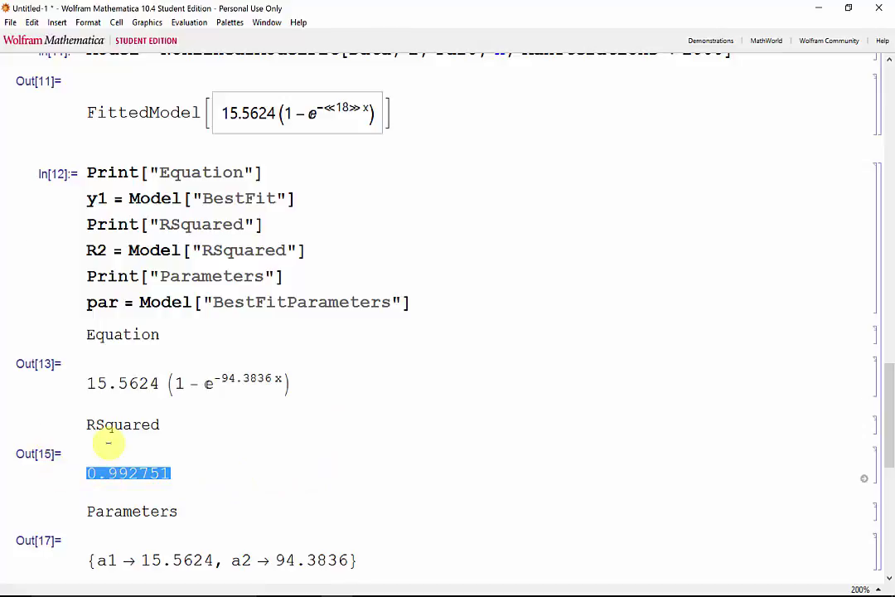
{"action": "left_click_drag", "start_coordinate": [367, 560], "coordinate": [79, 567]}
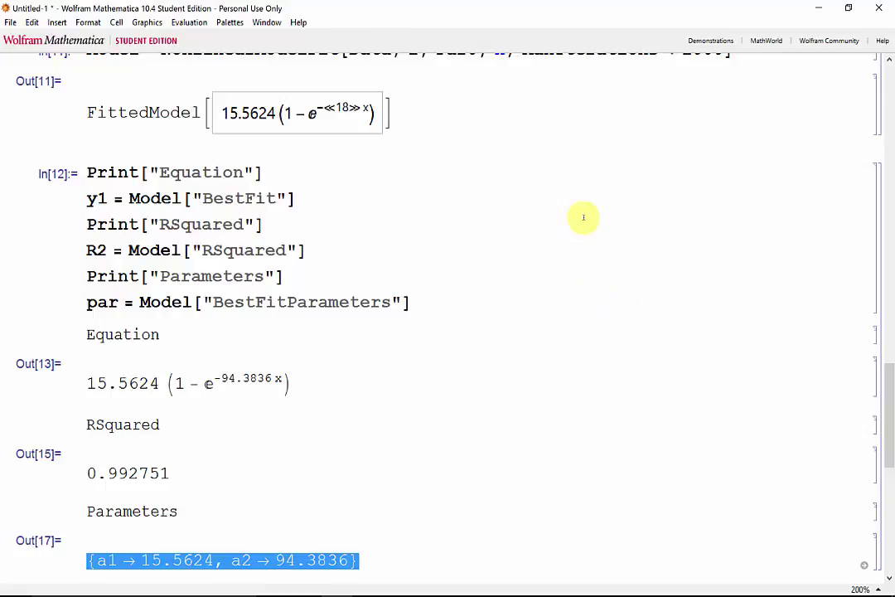
{"action": "scroll", "coordinate": [585, 219], "scroll_direction": "down", "scroll_amount": 5}
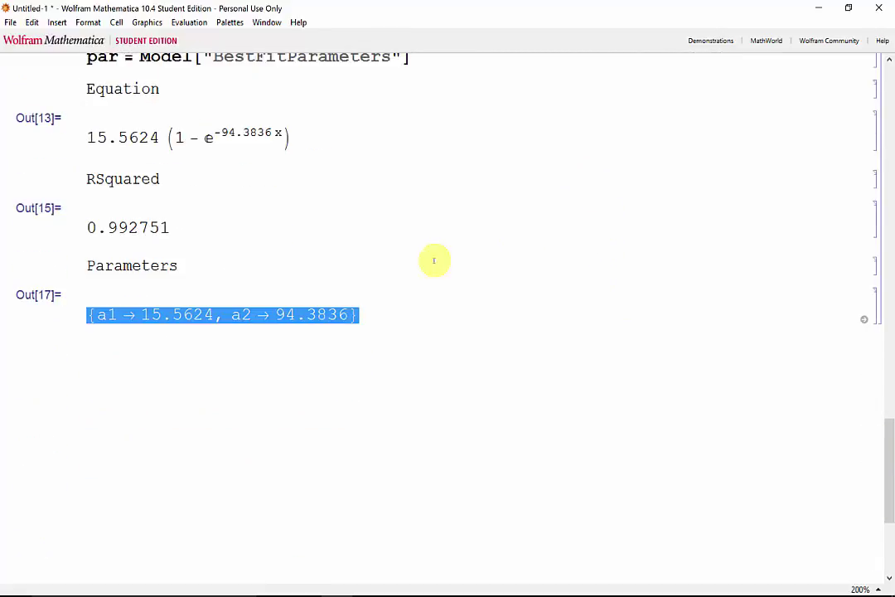
{"action": "left_click", "coordinate": [236, 374]}
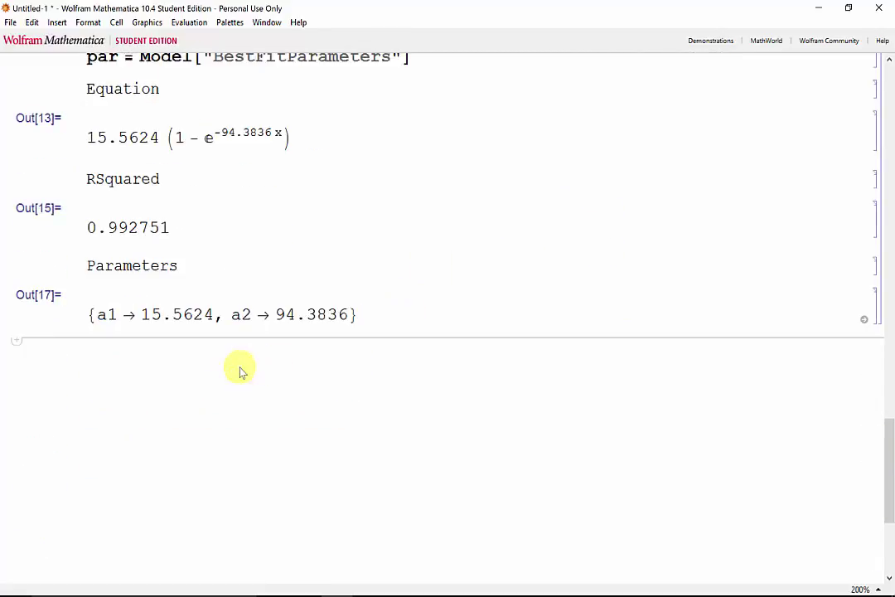
Step: Type Plot[y1, {x, Min[Data[[All,1]]], Max[Data[[All,1]]]}] with Medium Data points as Epilog and AxesOrigin {0, 0}
{"action": "type", "text": "Plo"}
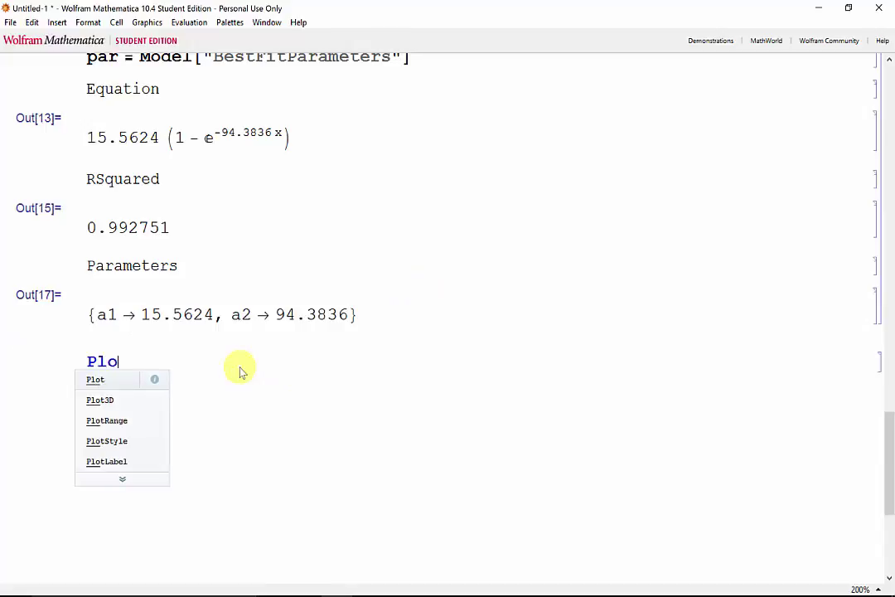
{"action": "type", "text": "t[y1,"}
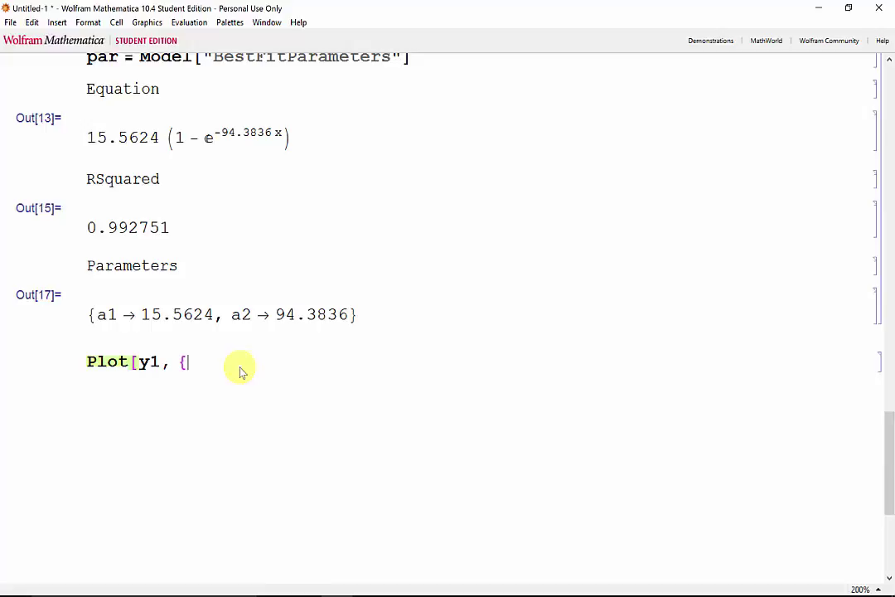
{"action": "type", "text": " {x, Mind"}
{"action": "key", "text": "BackSpace"}
{"action": "type", "text": "{"}
{"action": "type", "text": "[d"}
{"action": "key", "text": "BackSpace"}
{"action": "type", "text": "D"}
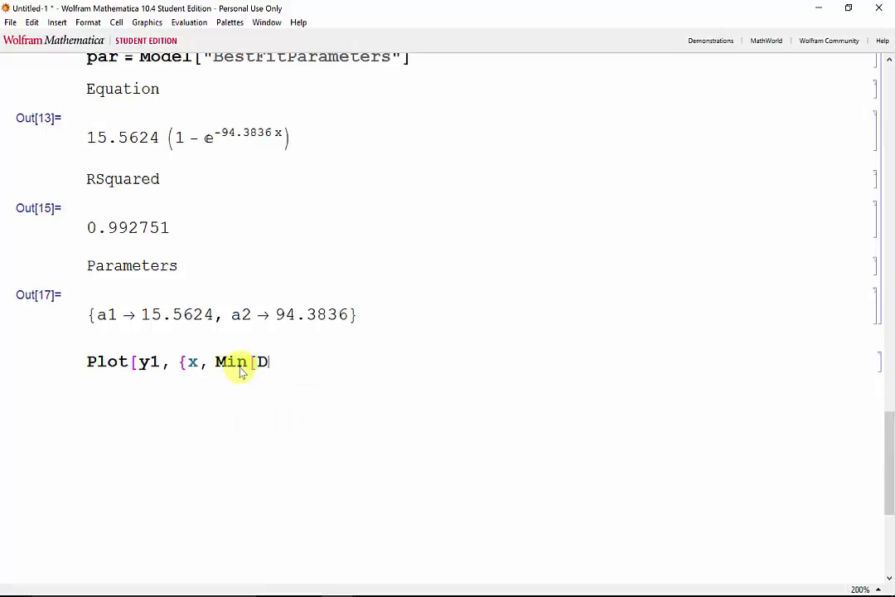
{"action": "type", "text": "ata[["}
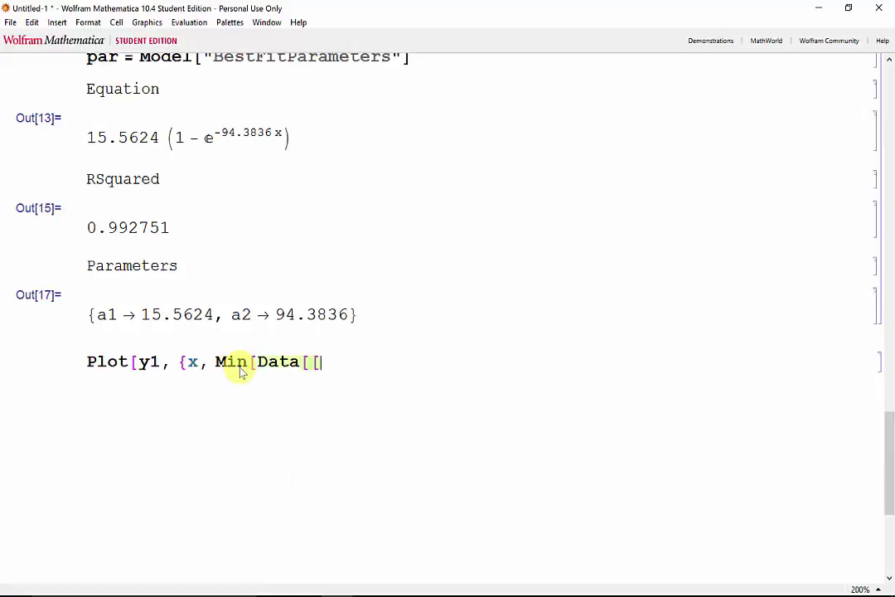
{"action": "type", "text": "All, 1]]"}
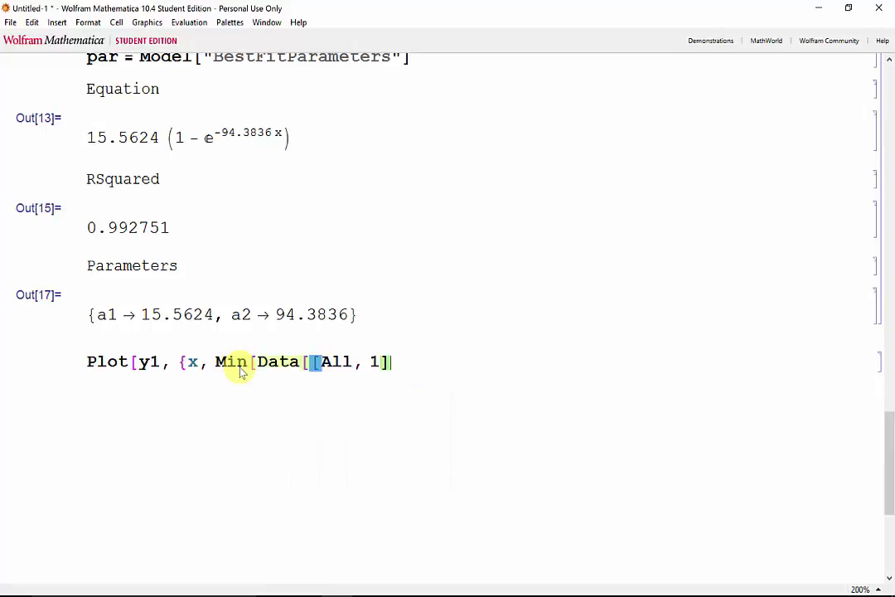
{"action": "type", "text": "]"}
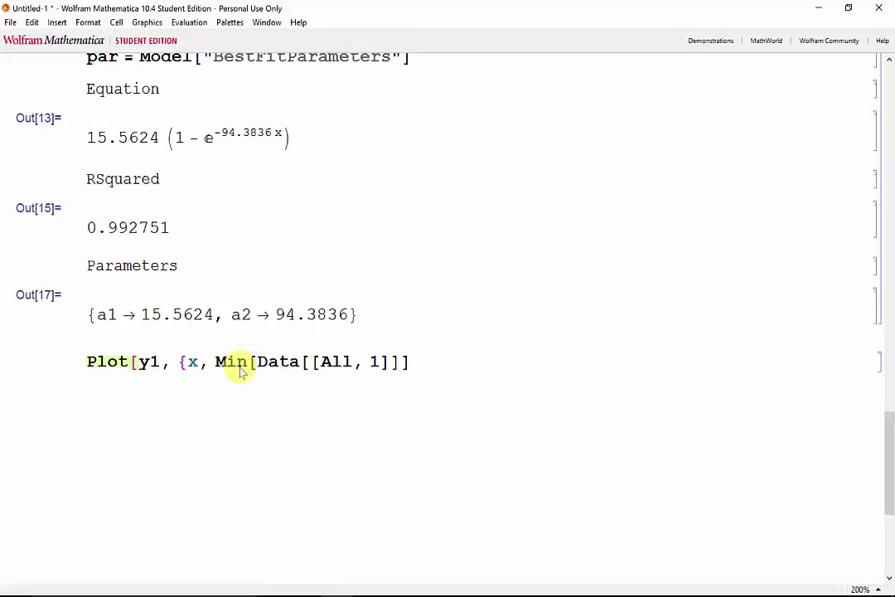
{"action": "type", "text": ", Max[Data[[A"}
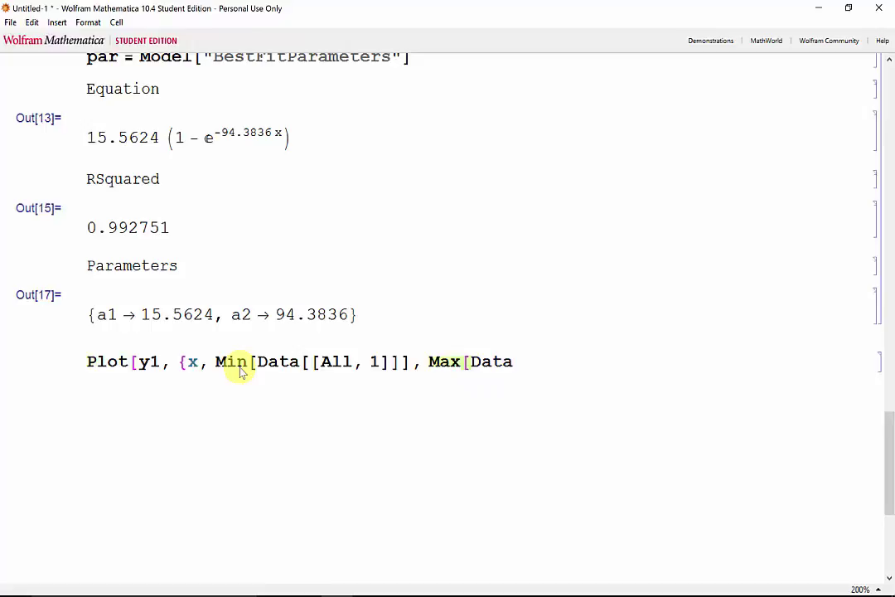
{"action": "type", "text": "ll, 1]]]"}
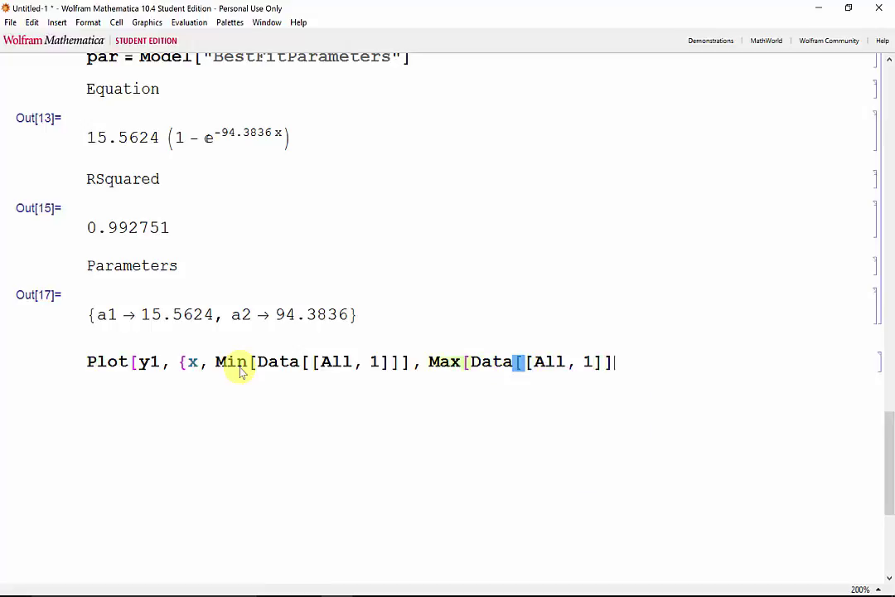
{"action": "type", "text": "},"}
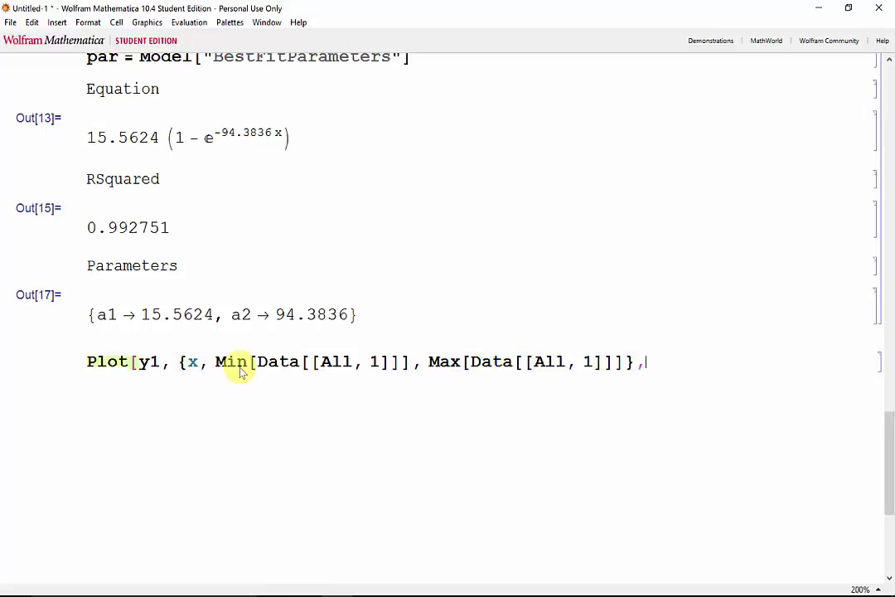
{"action": "type", "text": " Epilo"}
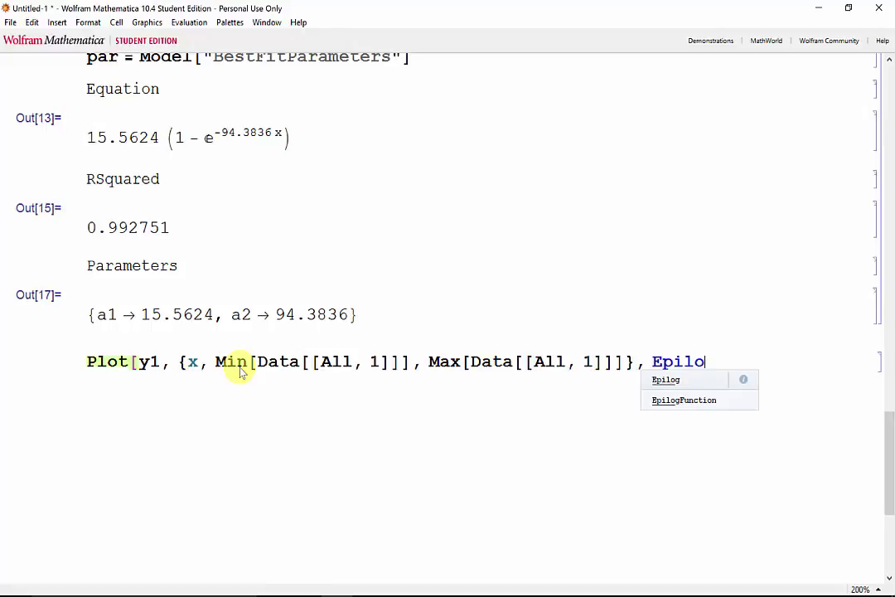
{"action": "type", "text": "g -> {PointSi"}
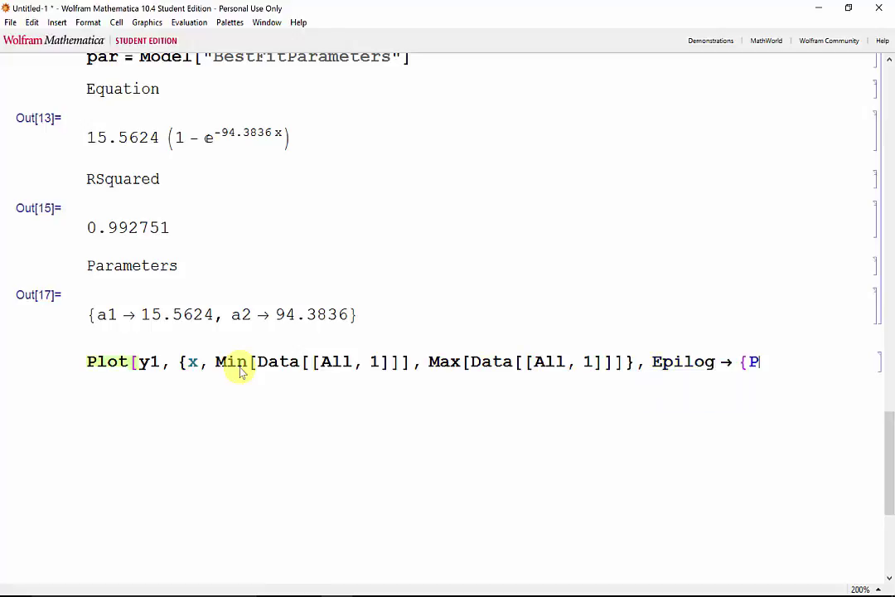
{"action": "type", "text": "ze"}
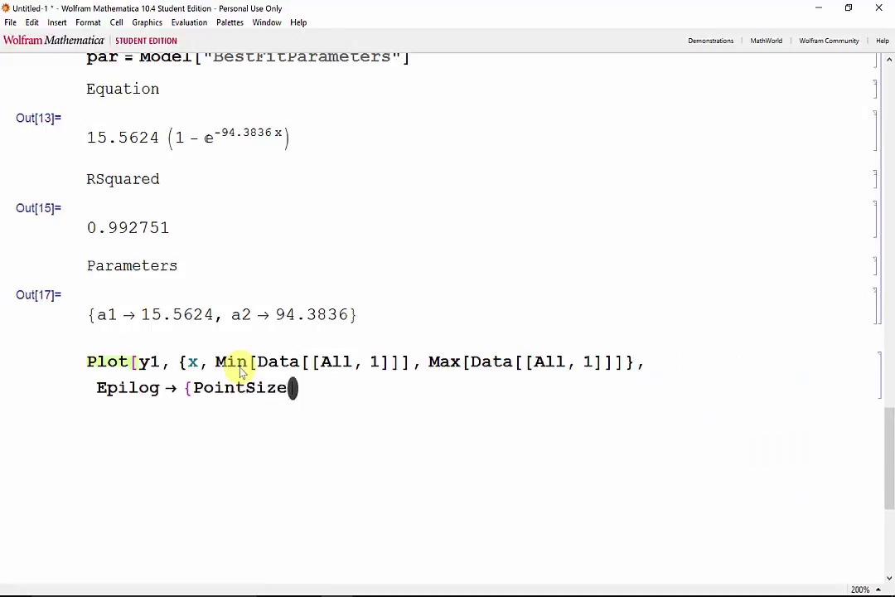
{"action": "type", "text": "[Me"}
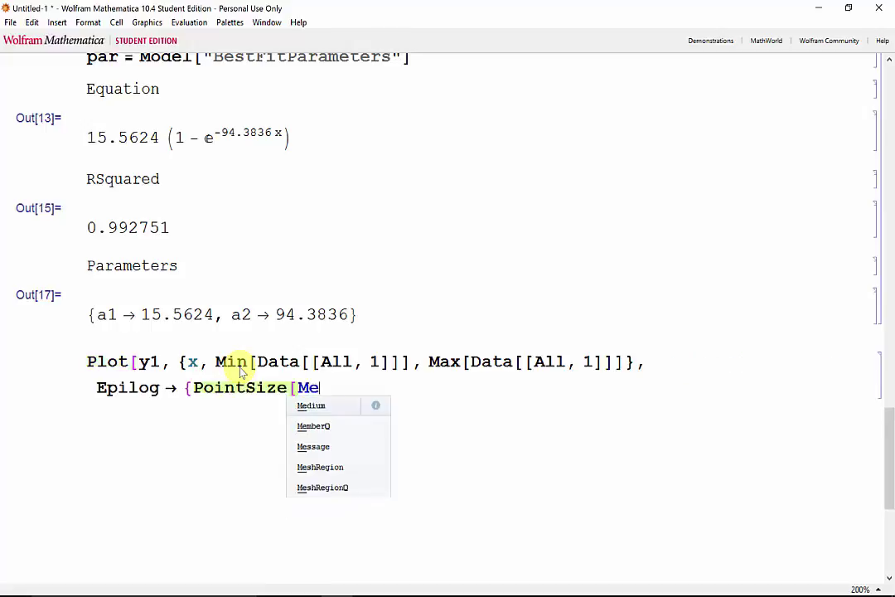
{"action": "type", "text": "dium], Point"}
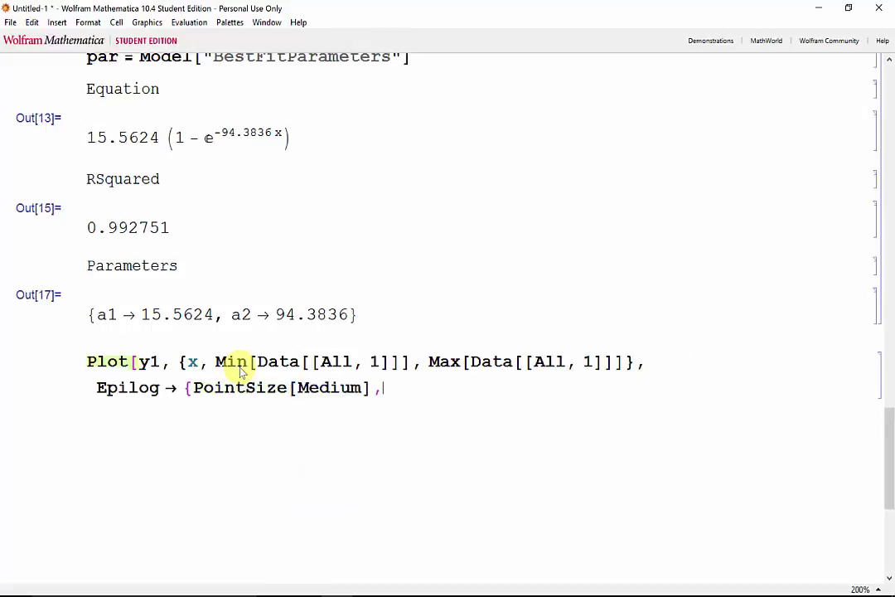
{"action": "type", "text": "[Da"}
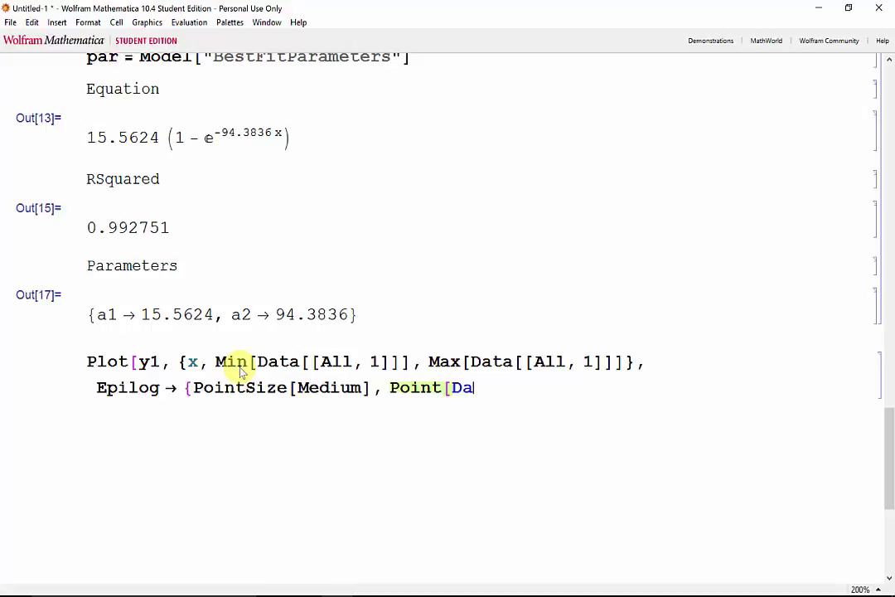
{"action": "type", "text": "ta]}, A"}
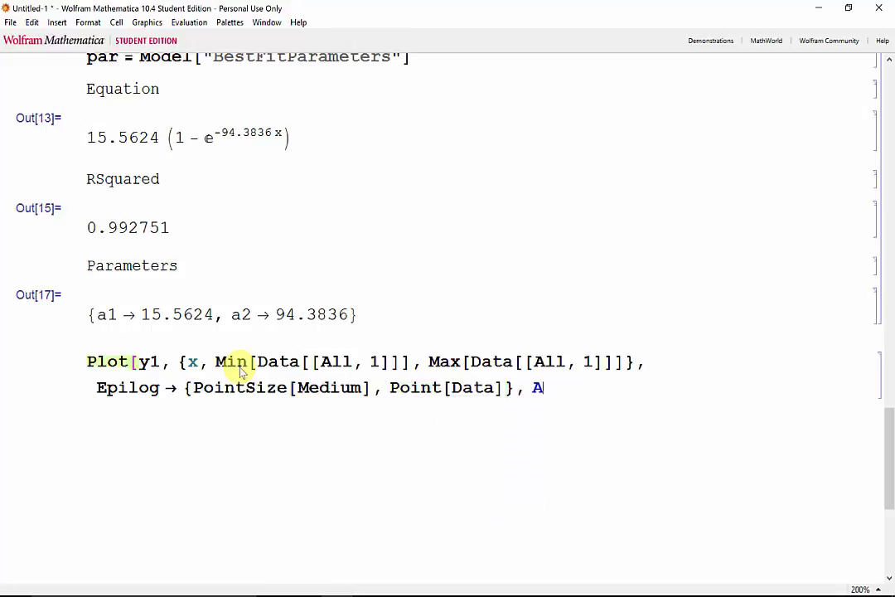
{"action": "type", "text": "xesOrigin"}
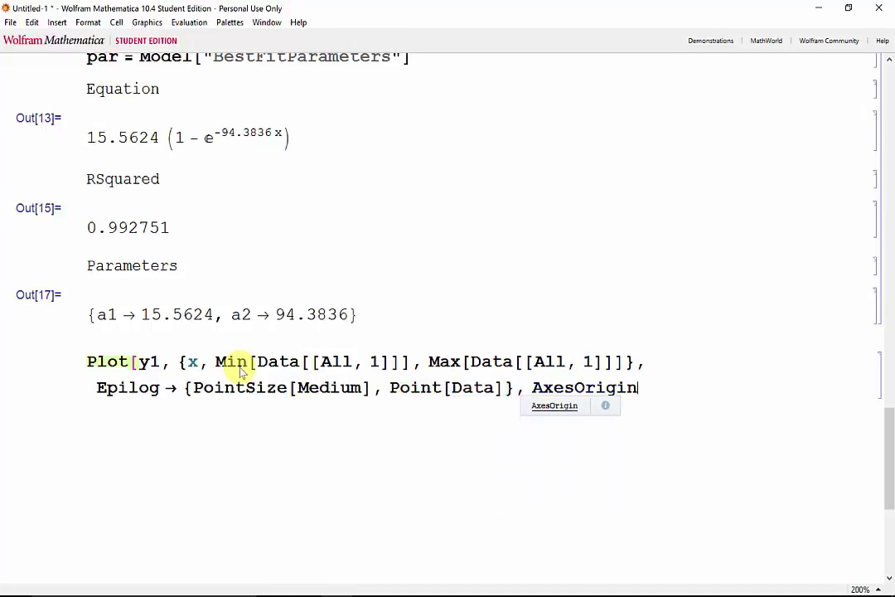
{"action": "type", "text": " ->{0, 0}]"}
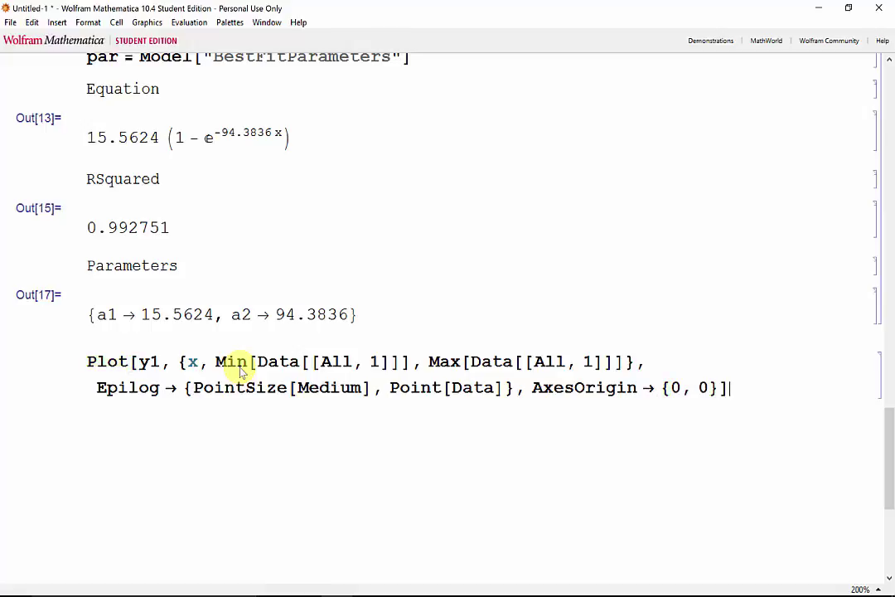
Step: Evaluate the Plot cell to draw the exponential fit curve over the data points
{"action": "key", "text": "shift+Return"}
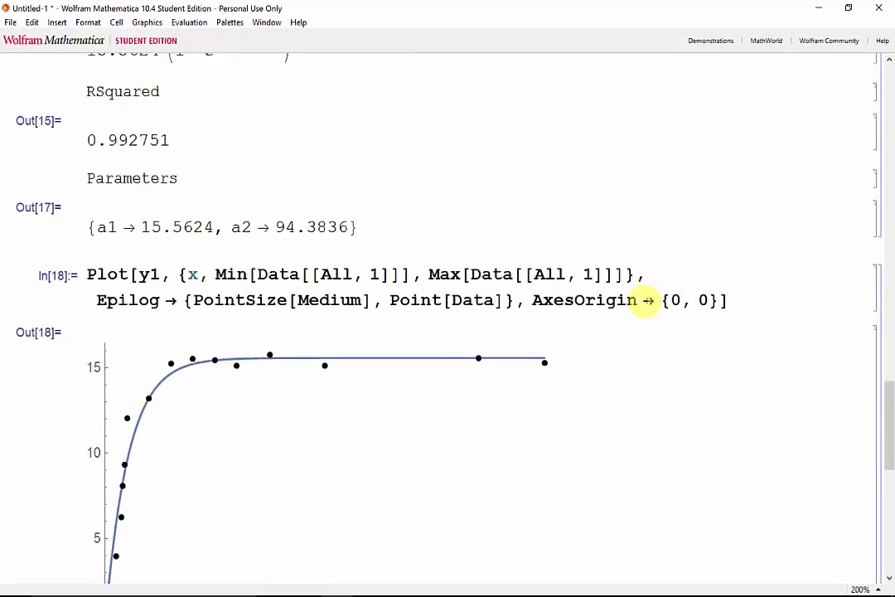
{"action": "scroll", "coordinate": [647, 300], "scroll_direction": "down", "scroll_amount": 5}
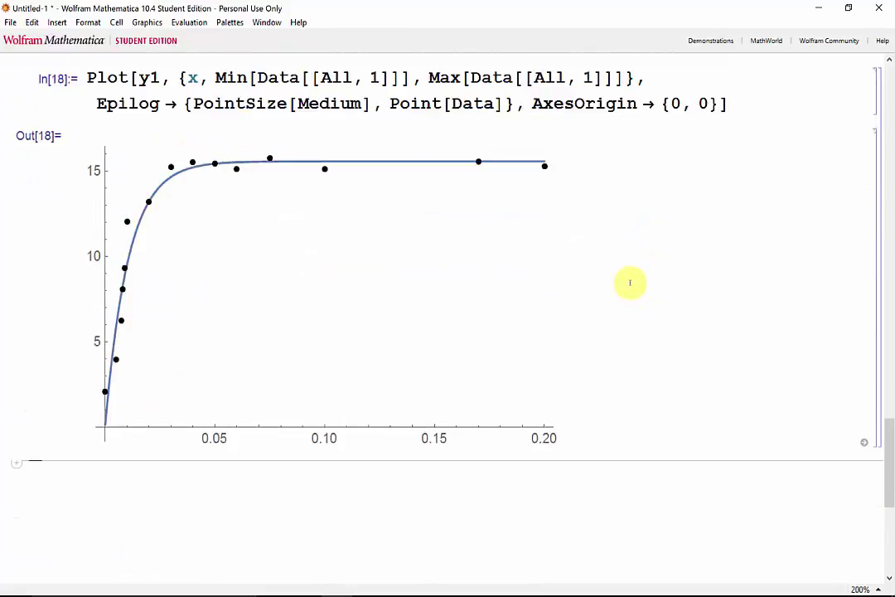